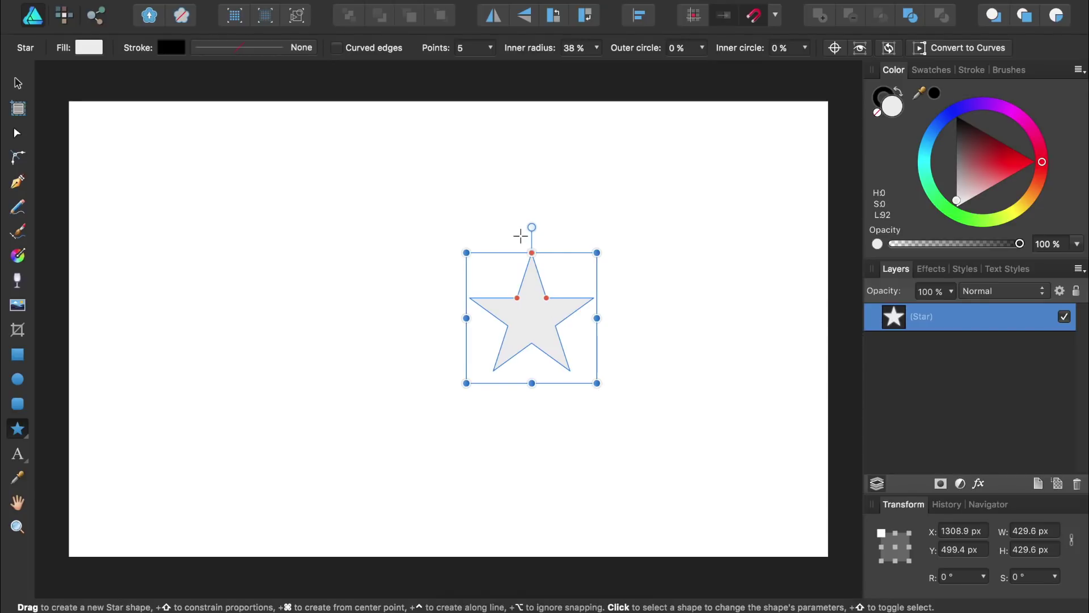
Step: Configure the star with 30 points, a 21% inner radius and a 3% outer circle
click(490, 49)
drag(488, 69, 566, 68)
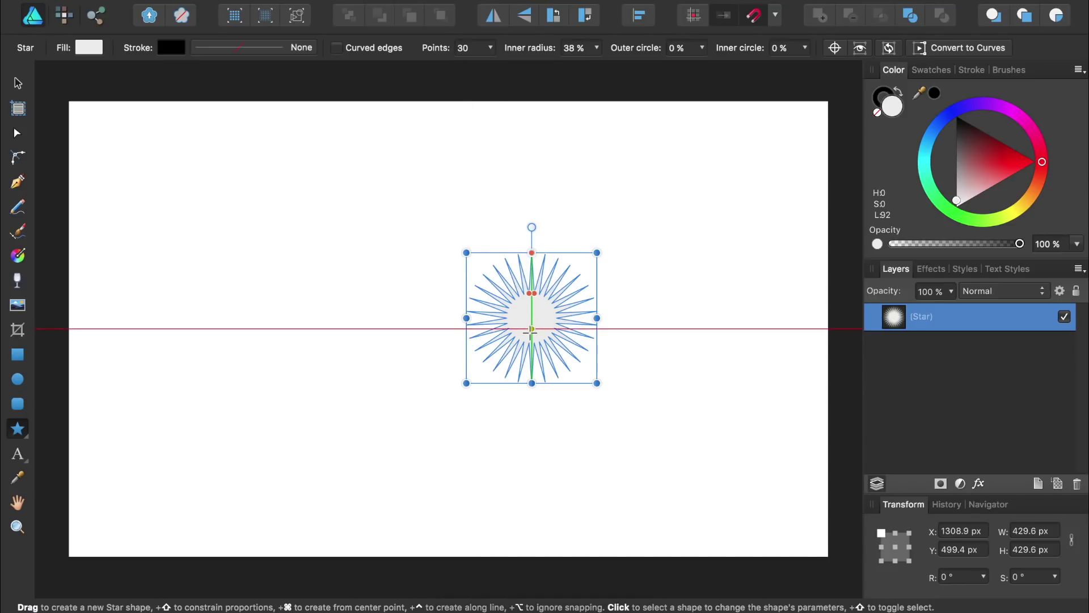
scroll(530, 332, up, 10)
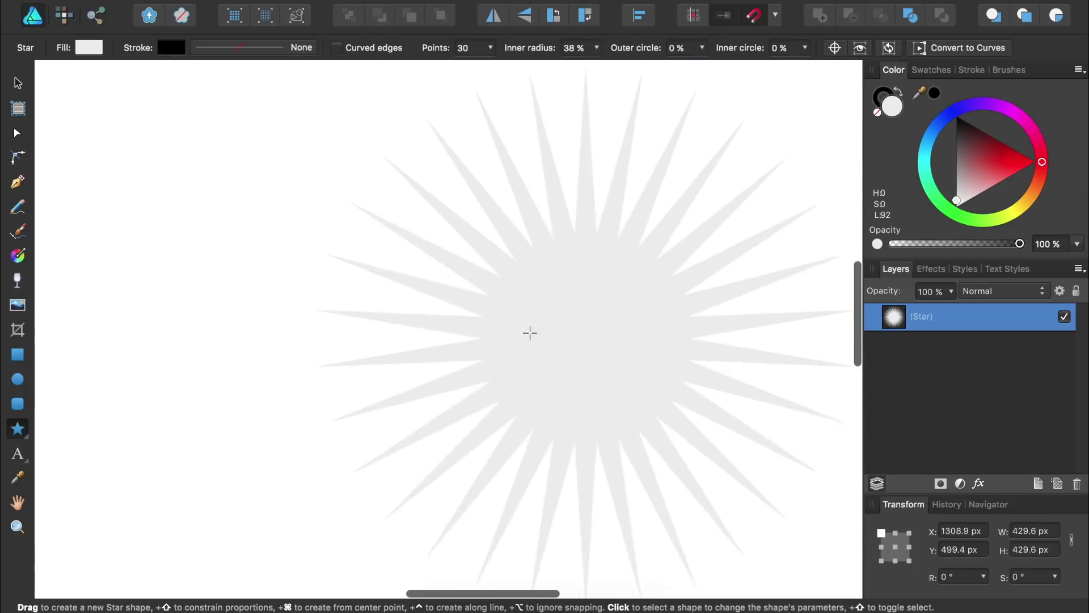
scroll(530, 332, down, 5)
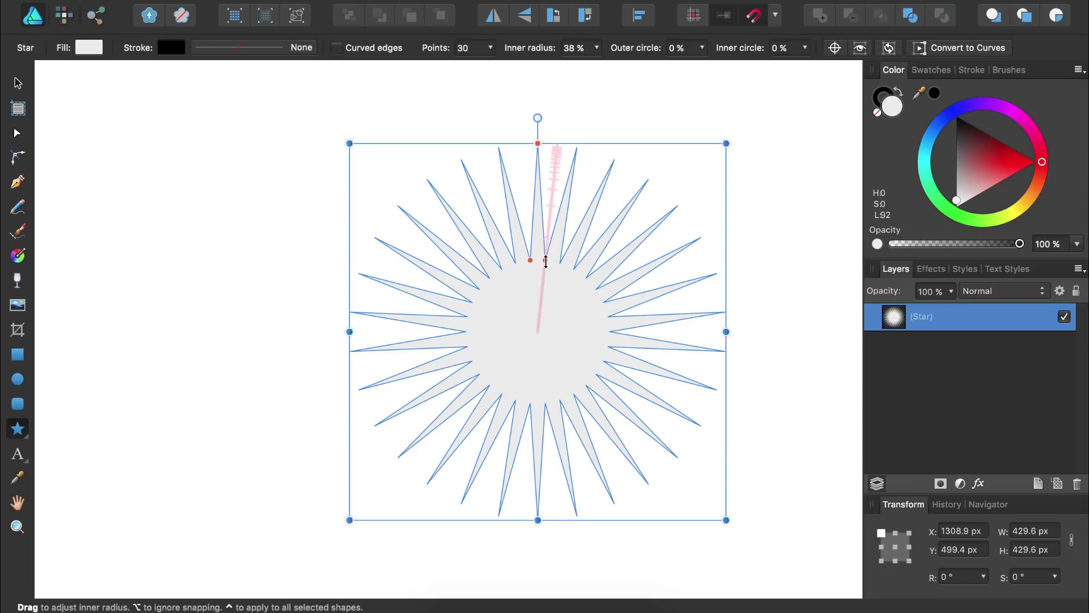
drag(546, 261, 545, 291)
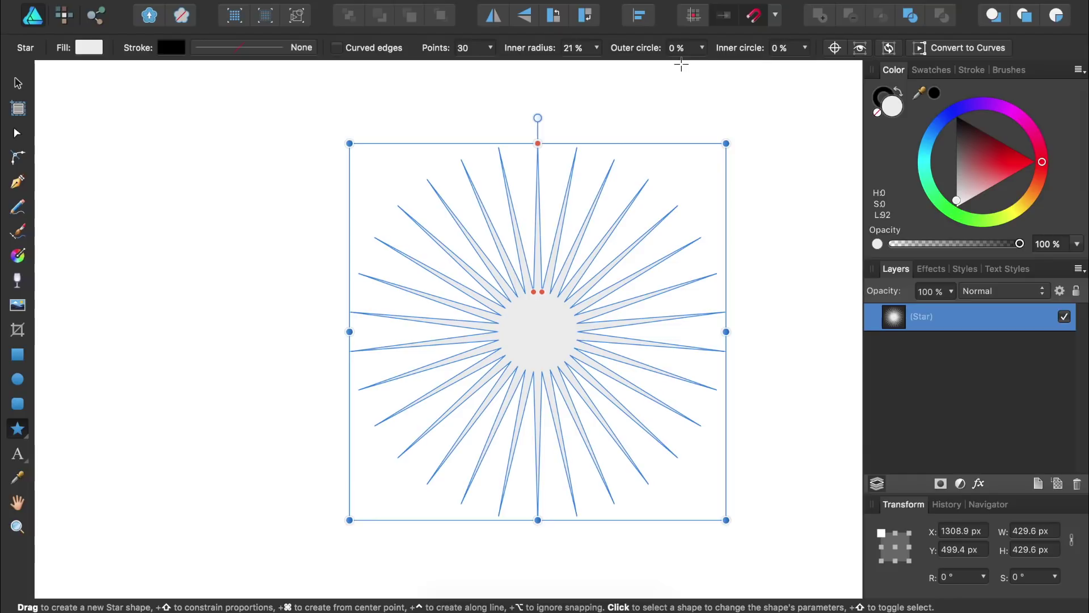
click(702, 49)
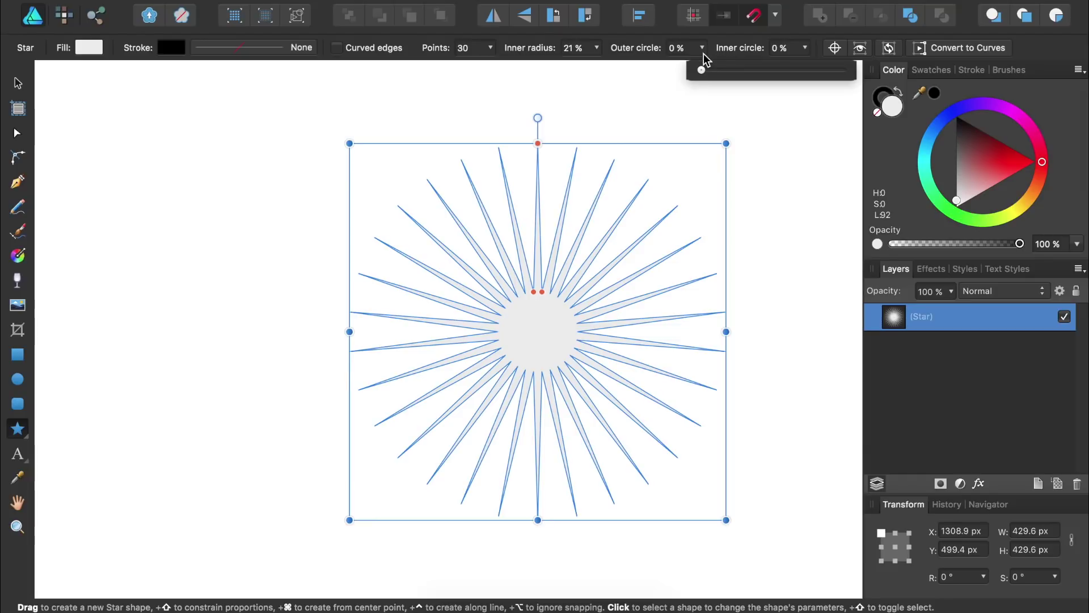
drag(702, 68, 706, 69)
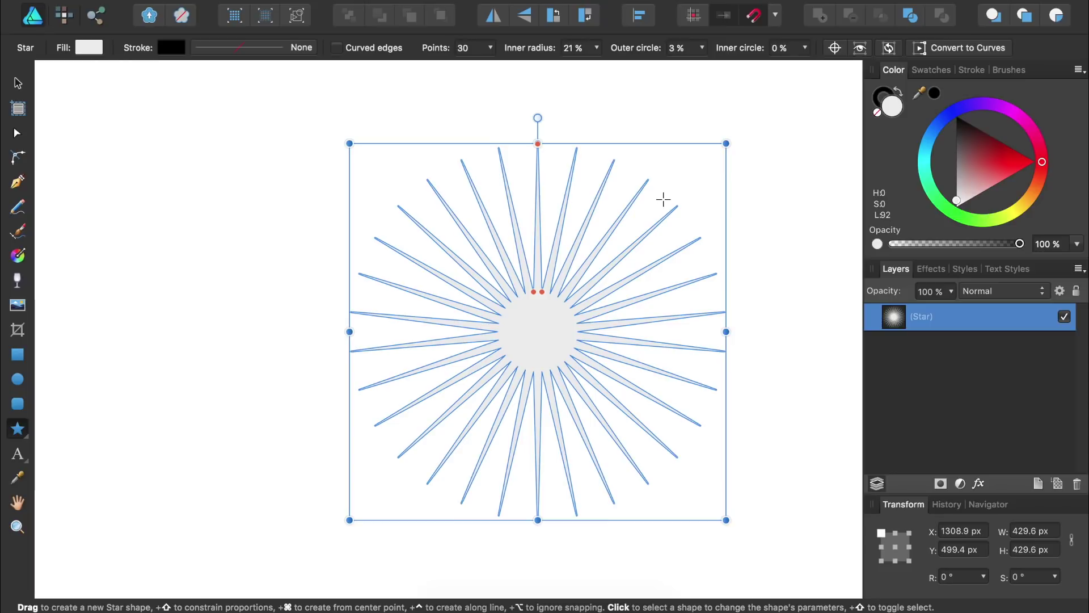
Step: Fill the star with muted gold (H 47, S 71, L 49) and set its stroke to none
click(1023, 206)
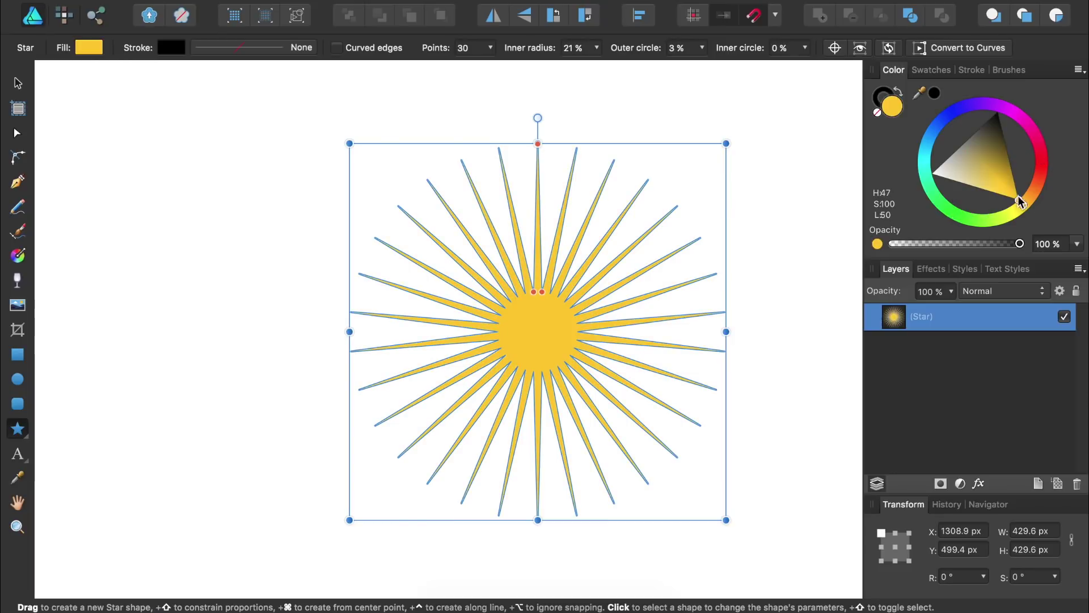
drag(1006, 185, 1004, 183)
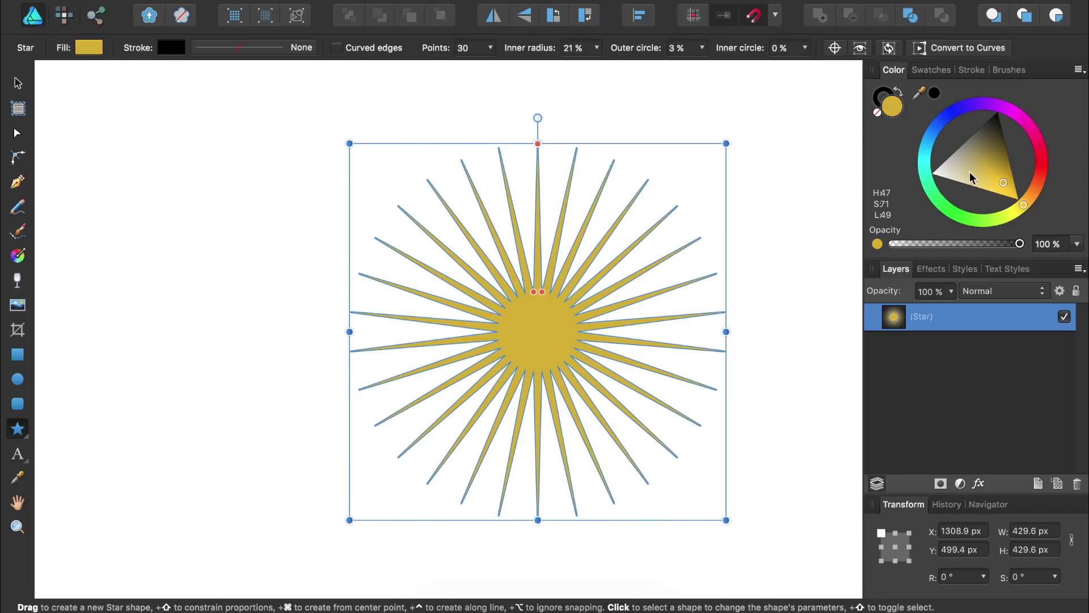
click(881, 100)
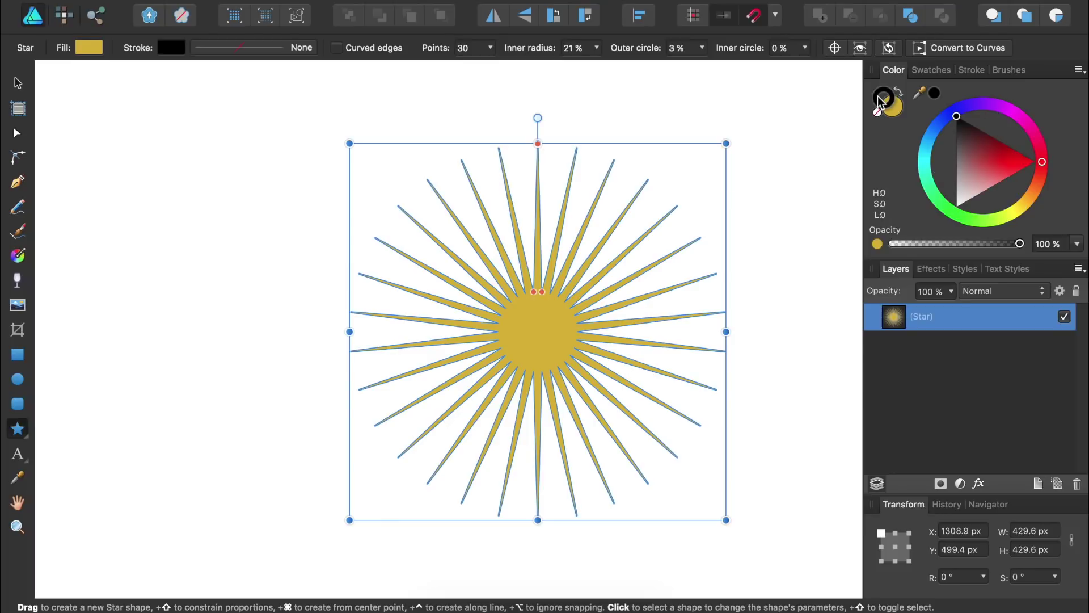
click(878, 113)
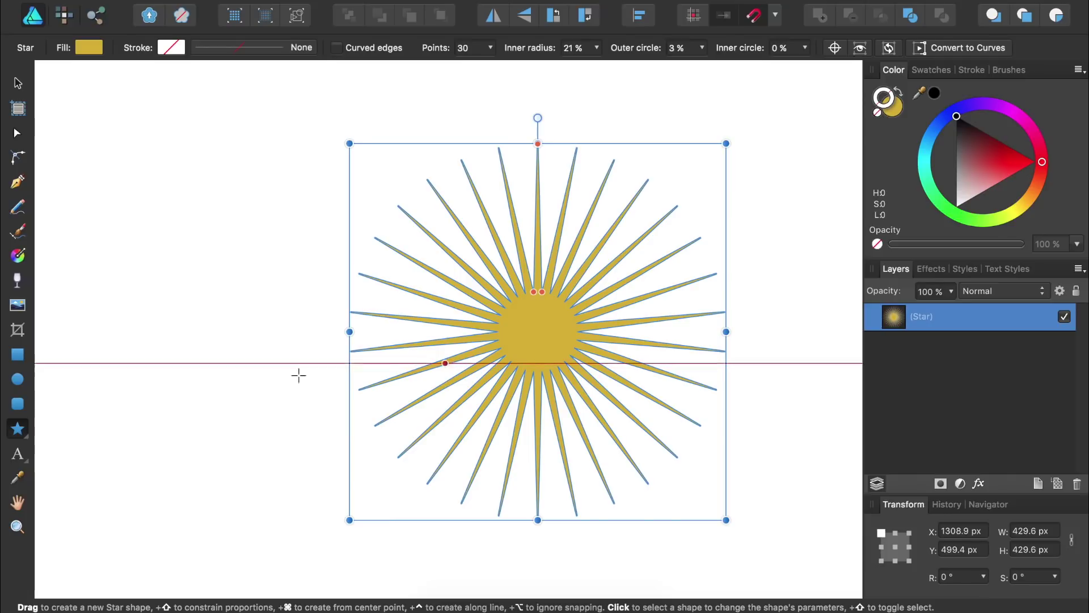
Step: Draw a circle about 419 px across and style it with no fill and a gold 4.5 pt stroke
click(20, 381)
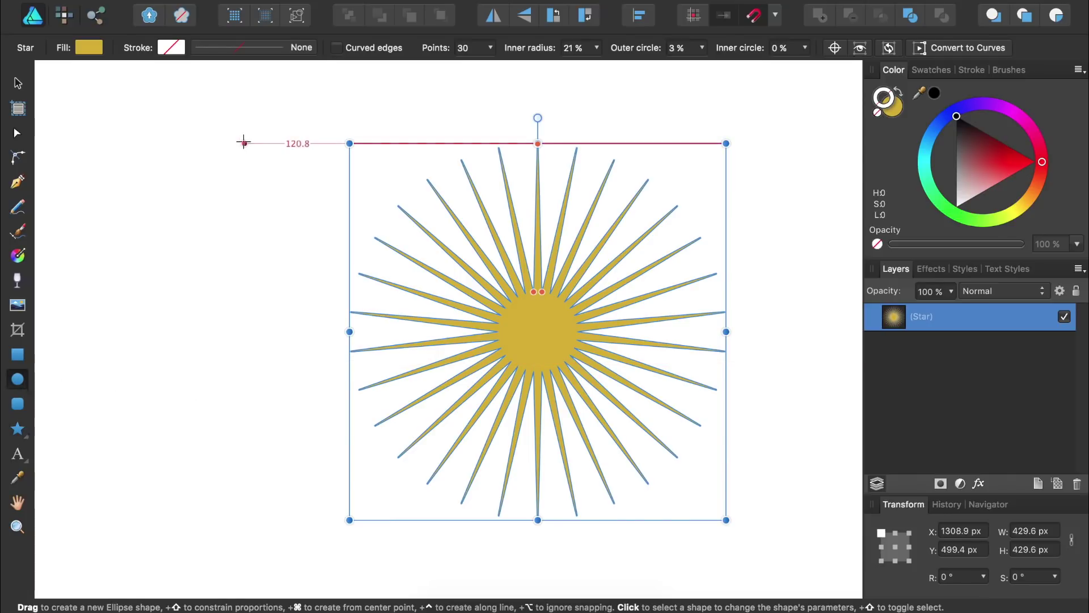
drag(246, 145, 685, 509)
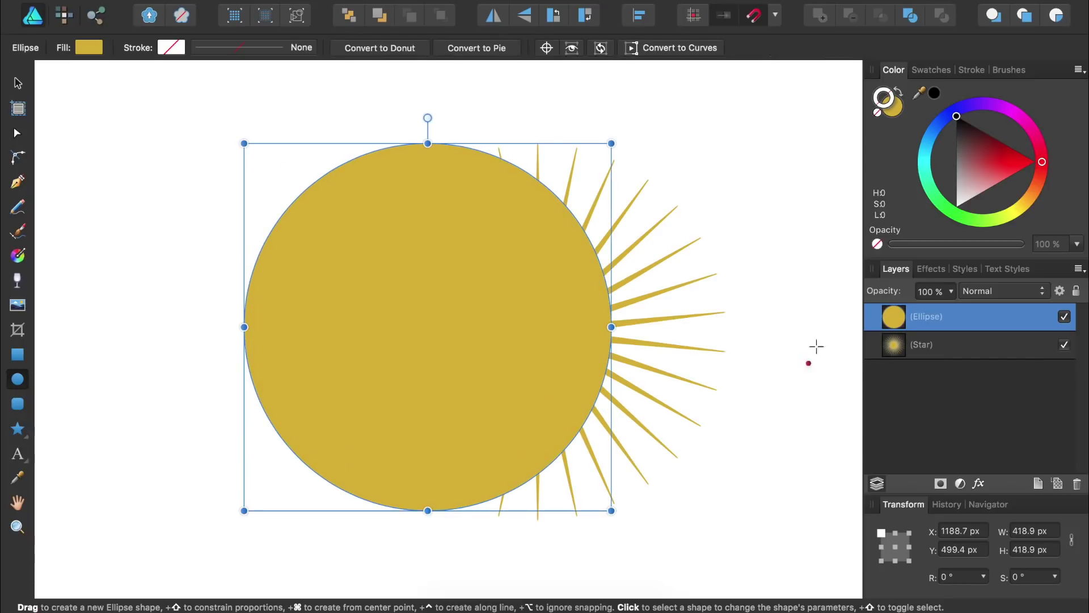
click(901, 93)
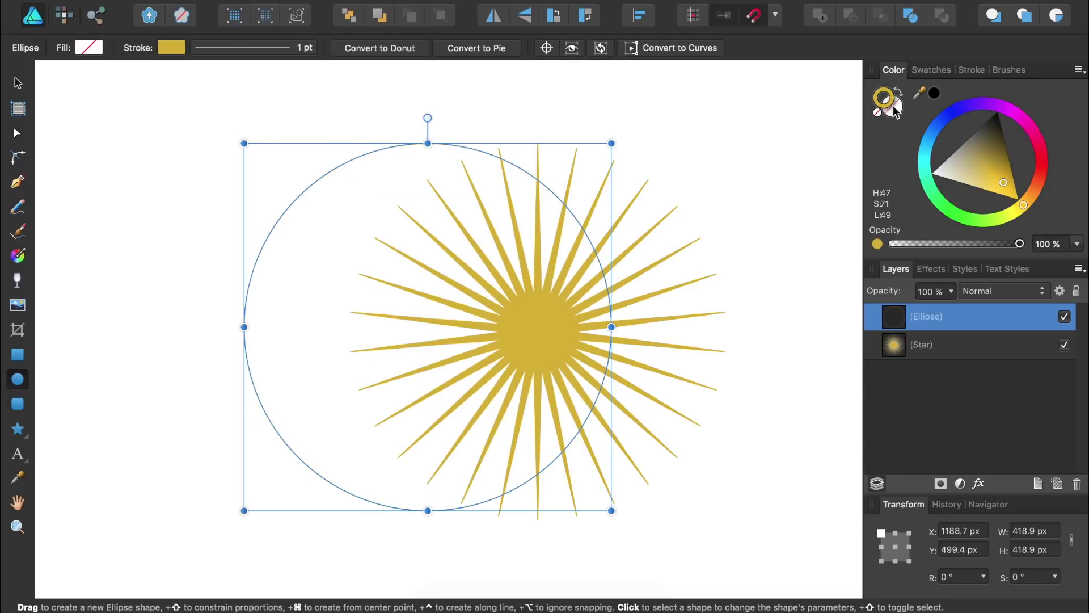
click(973, 69)
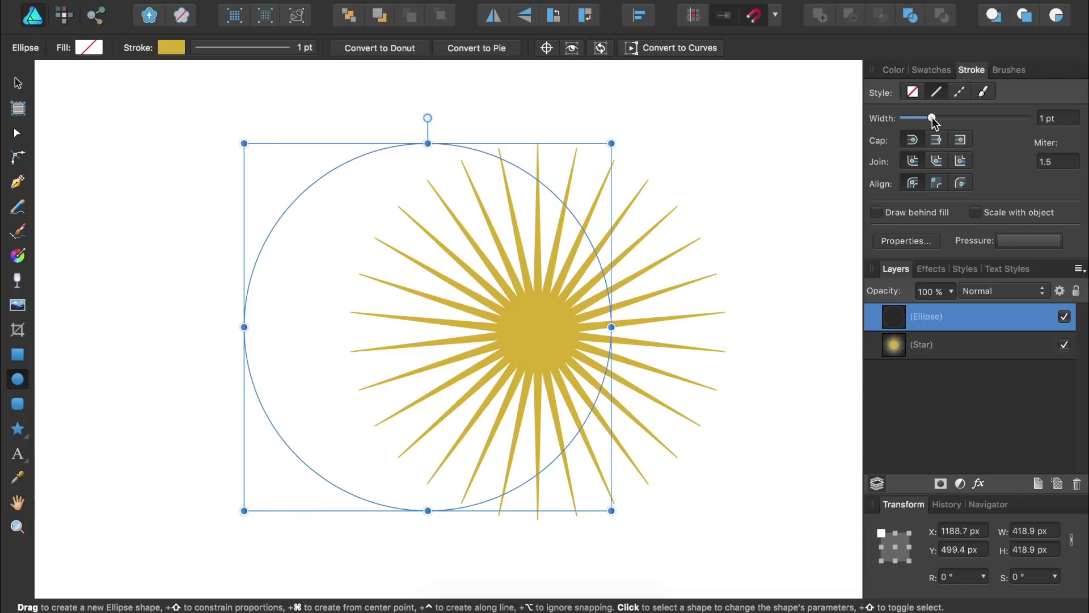
drag(931, 117, 942, 117)
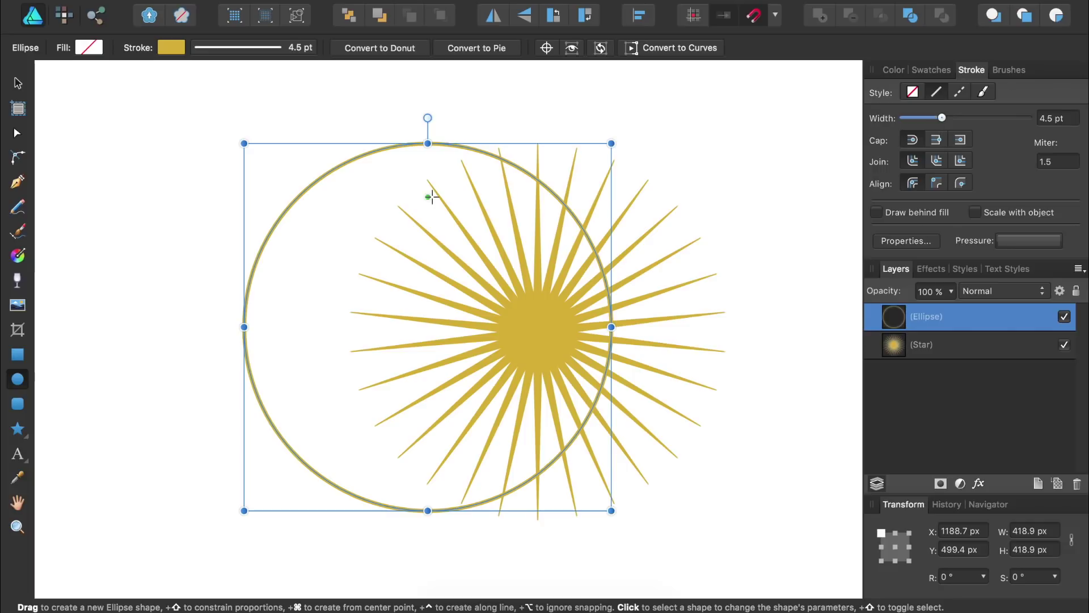
Step: Move the circle over the star and stretch it to about 427 by 430 px so it encloses the ray tips
click(17, 84)
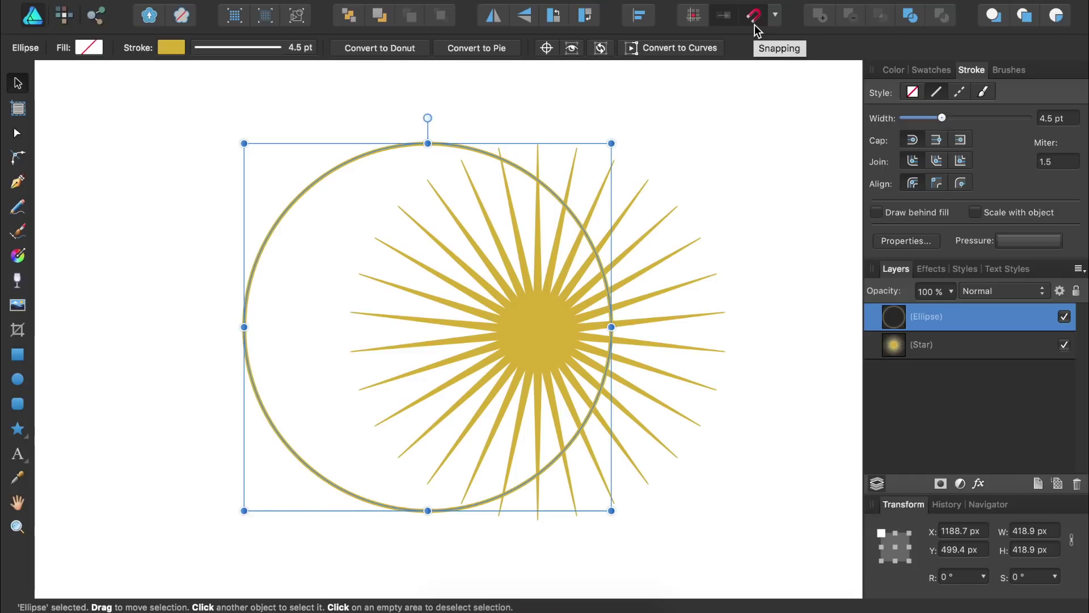
drag(570, 214, 676, 213)
drag(717, 327, 725, 326)
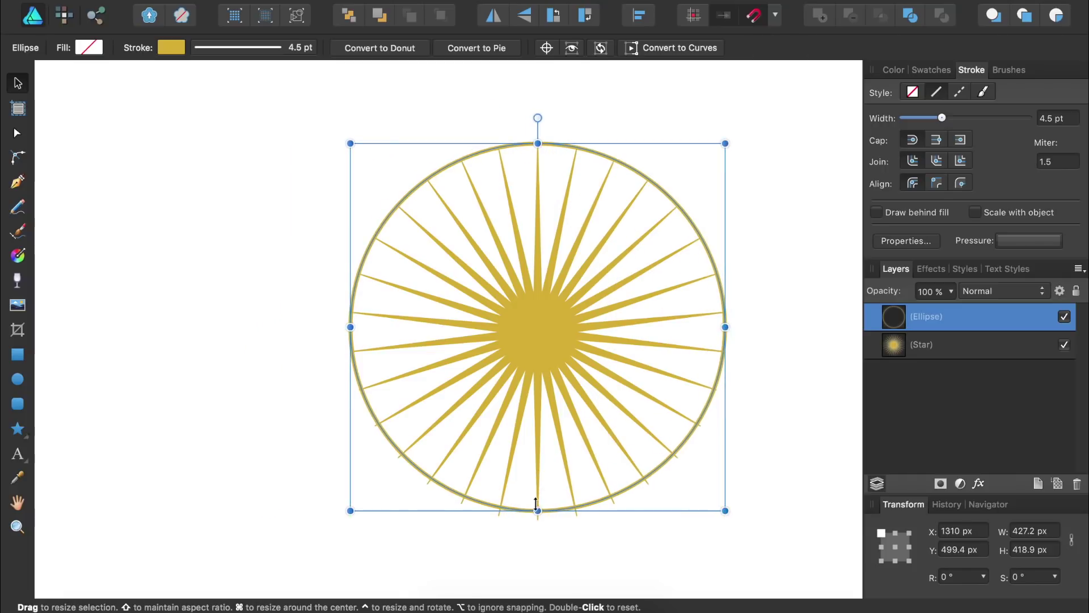
drag(534, 510, 537, 518)
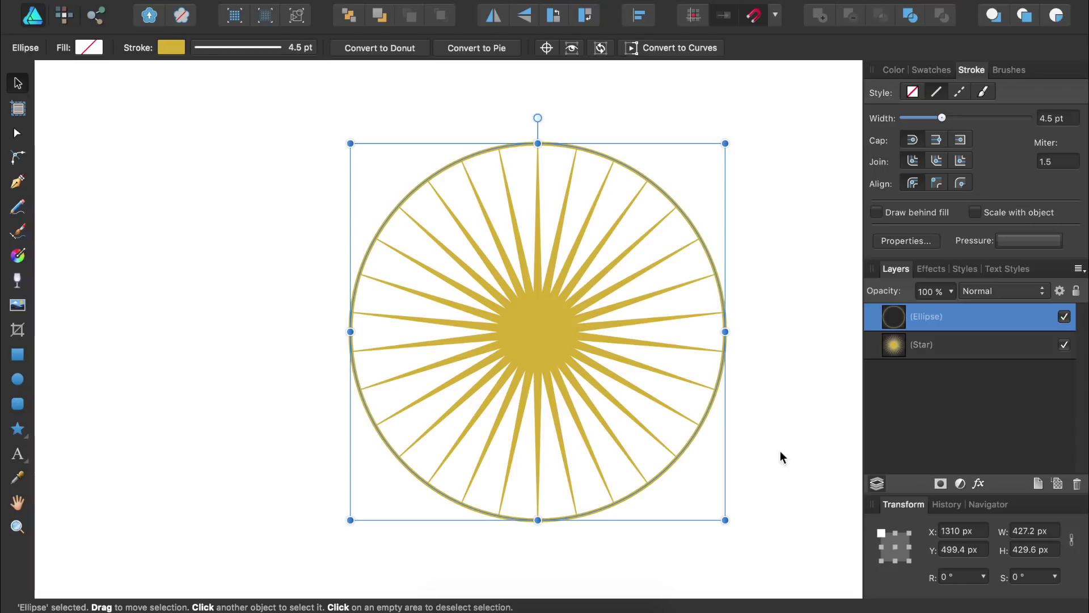
Step: Group the circle and the star into one wheel and duplicate the group
shift+click(948, 348)
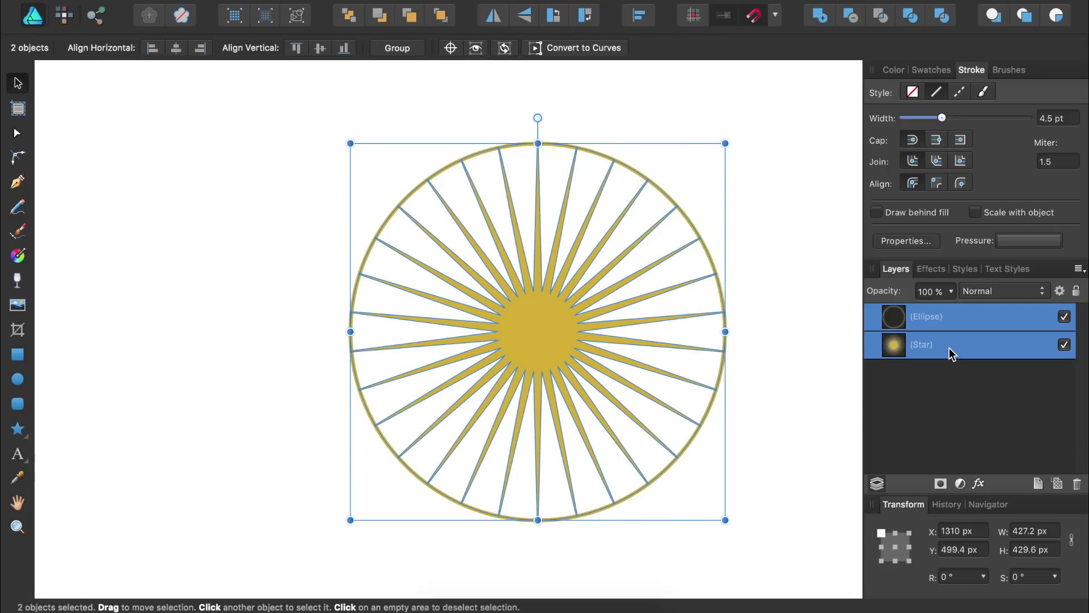
key(super+g)
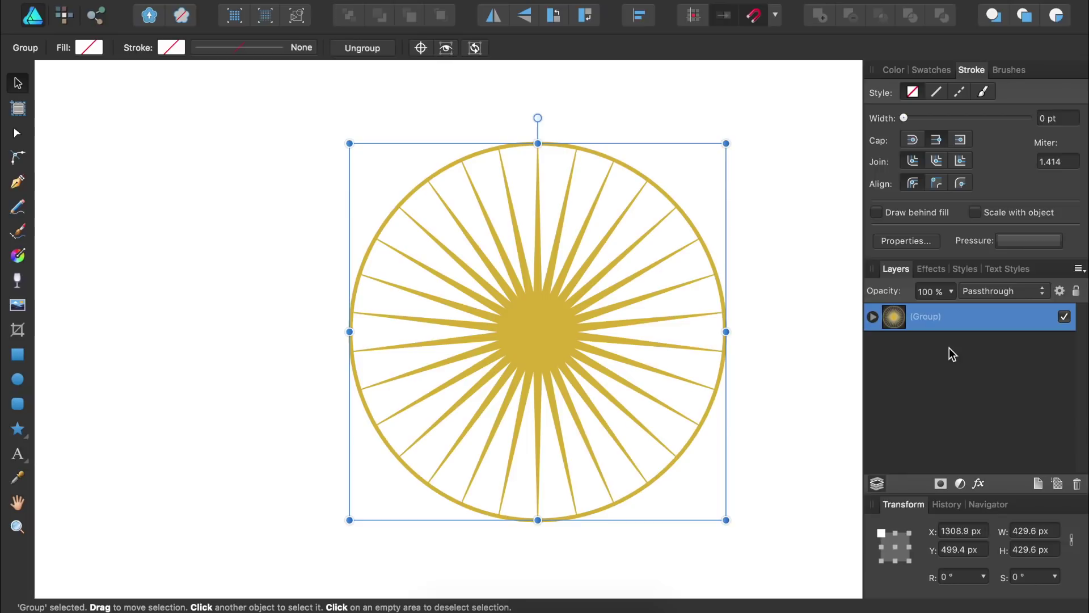
key(super+j)
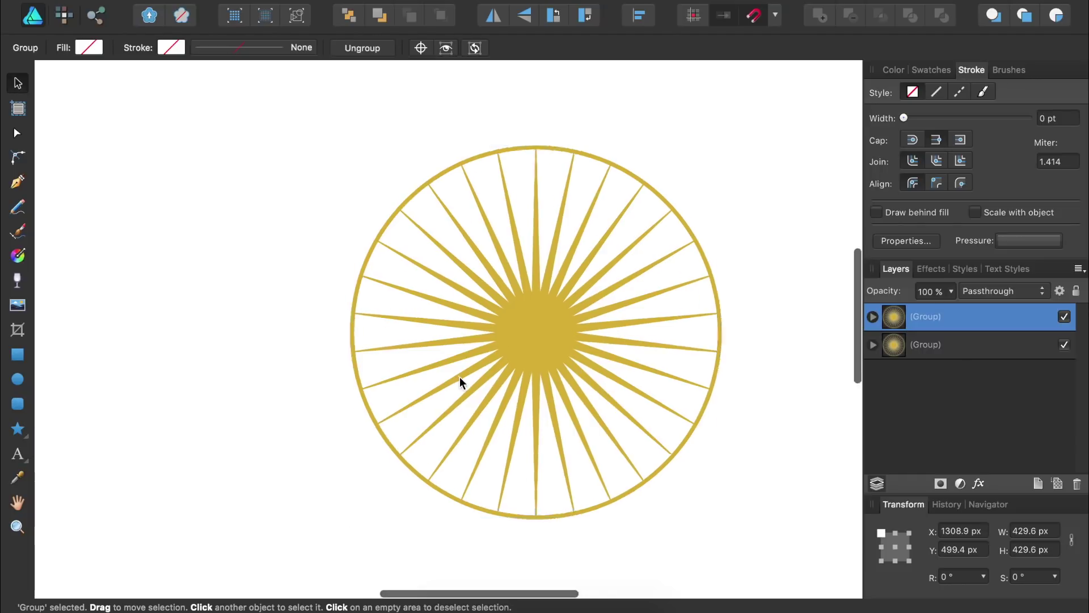
Step: Scale the duplicate wheel down to under half size and place it to the lower left of the large wheel
scroll(461, 379, down, 3)
drag(485, 363, 266, 361)
drag(366, 262, 268, 357)
drag(238, 415, 322, 418)
click(391, 479)
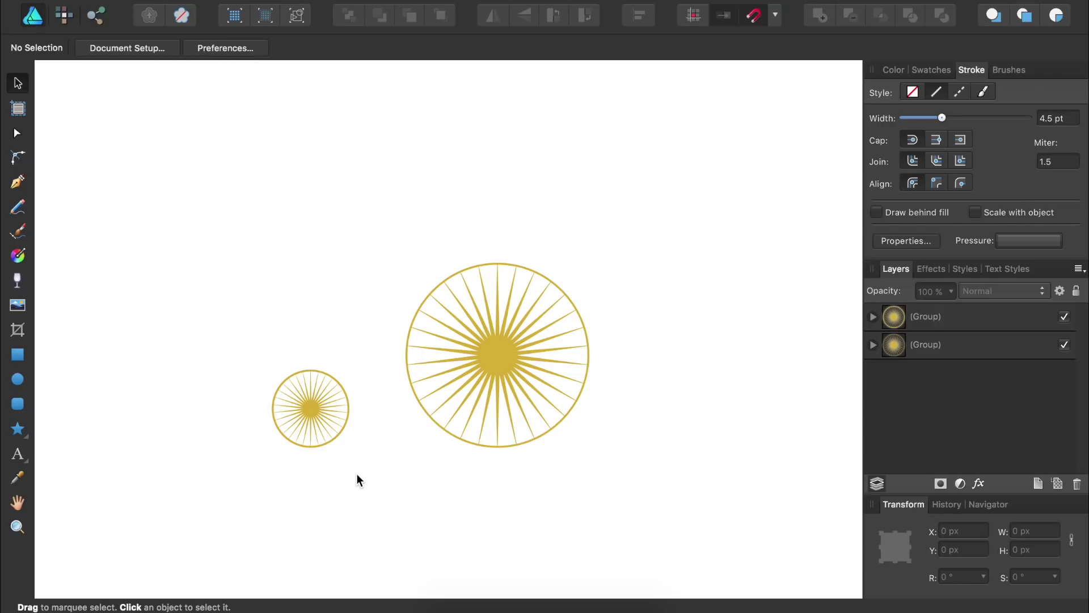
Step: Draw a narrow vertical rectangle about 29 by 565 px between the wheels, with a gold fill and no stroke
click(17, 355)
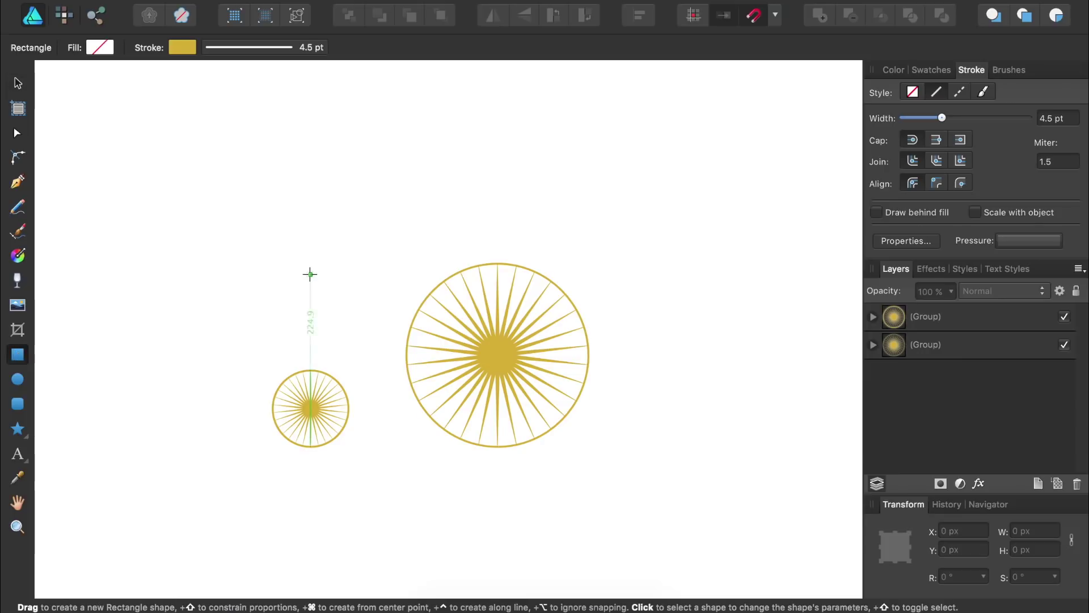
drag(367, 160, 379, 401)
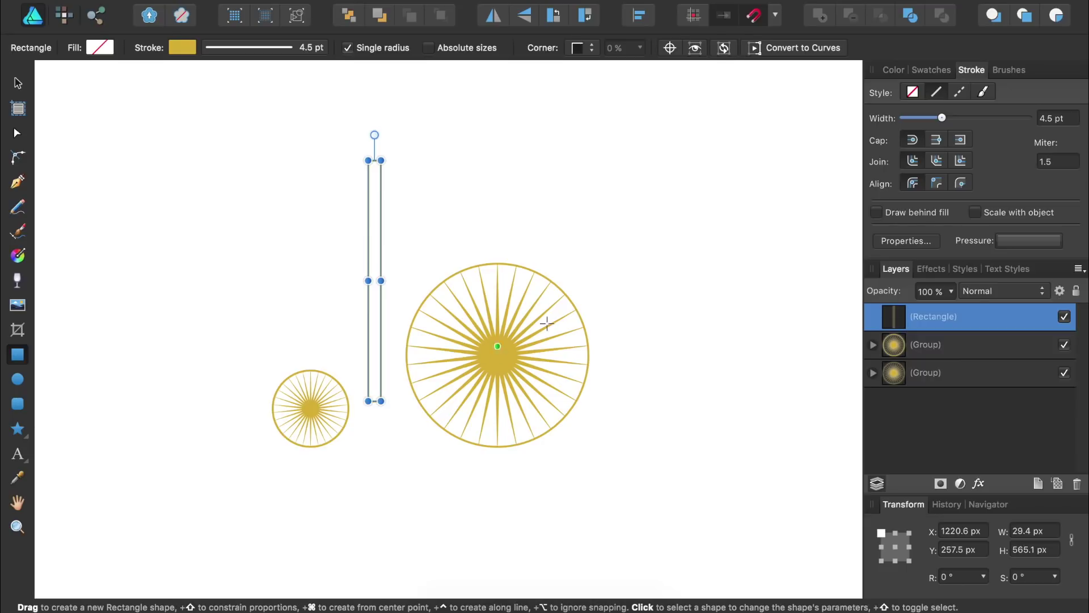
click(895, 70)
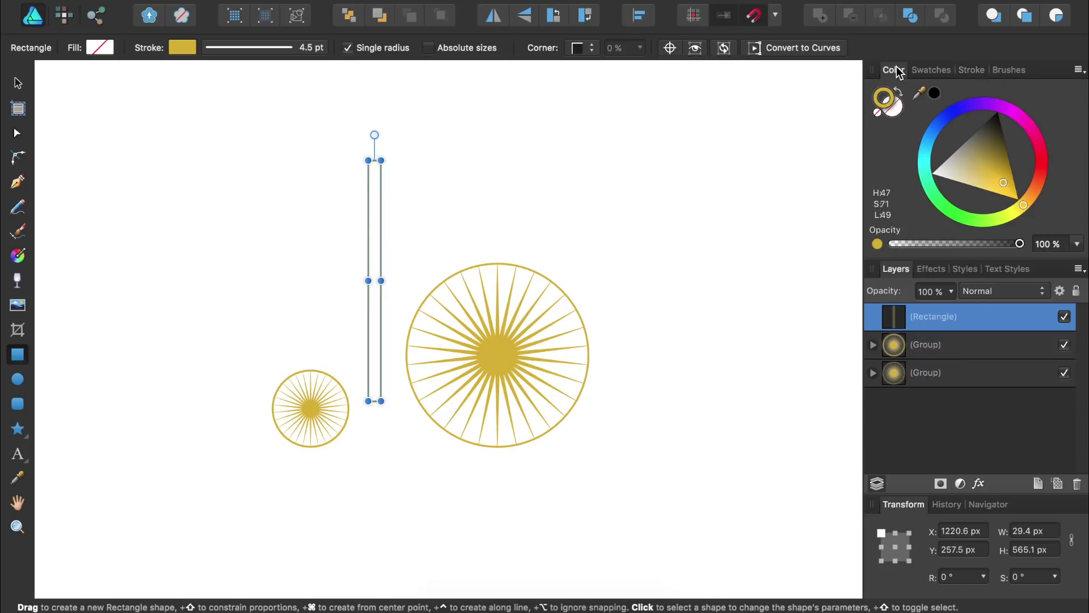
click(900, 91)
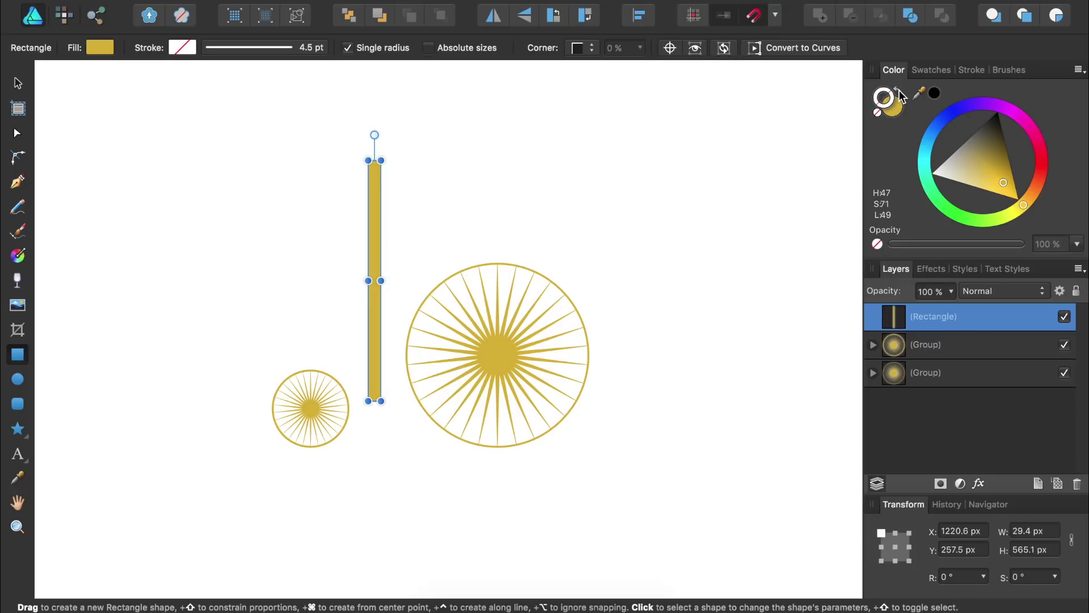
Step: Narrow the rectangle to 13 px and move it onto the large wheel's vertical centre line, its lower end at the hub
click(19, 84)
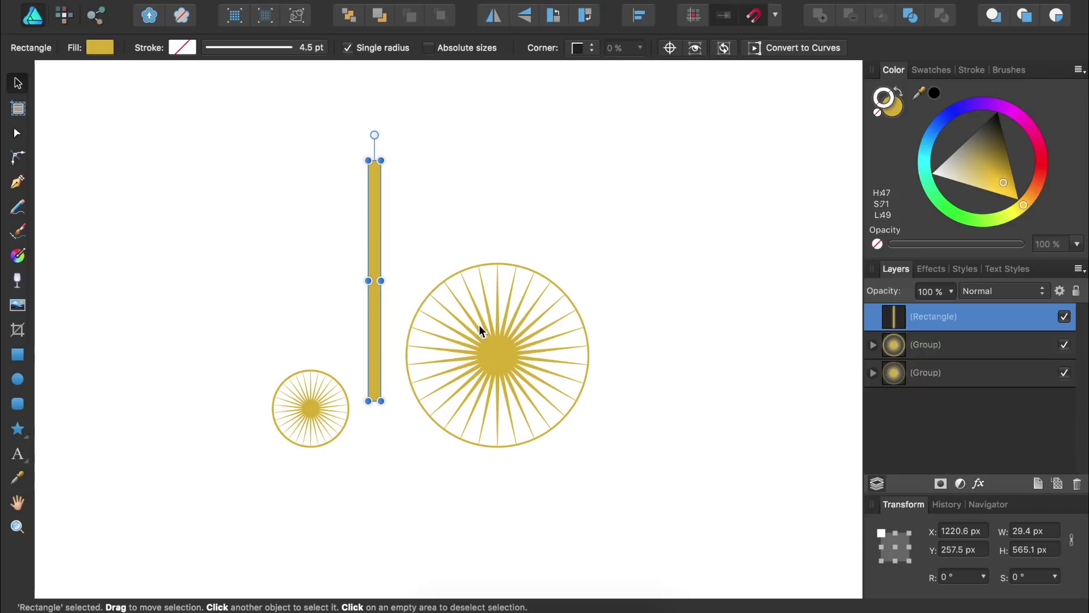
key(super+equal)
key(super+equal)
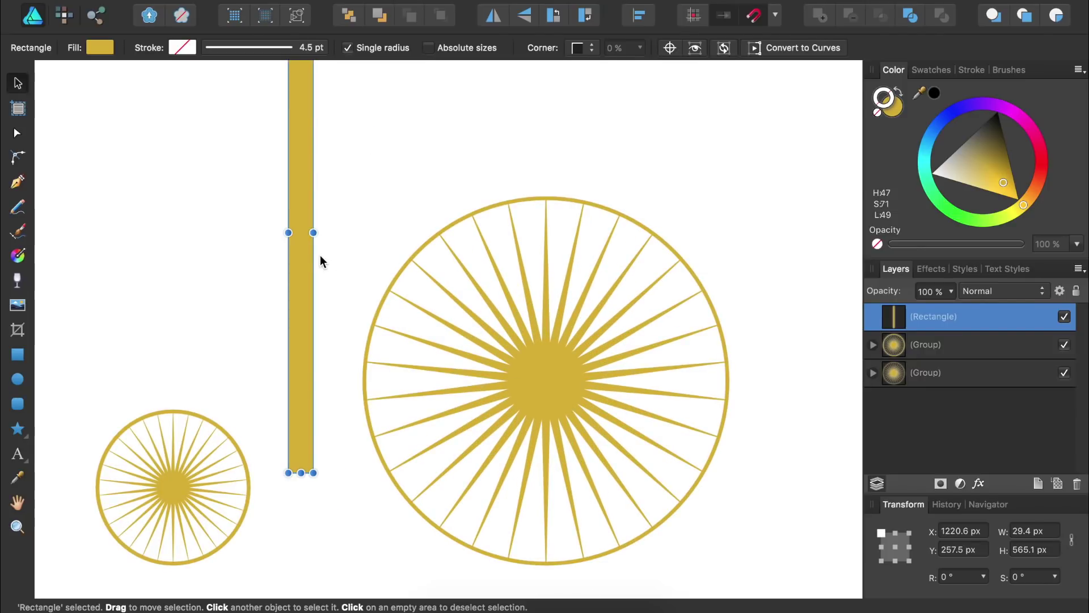
drag(313, 233, 300, 233)
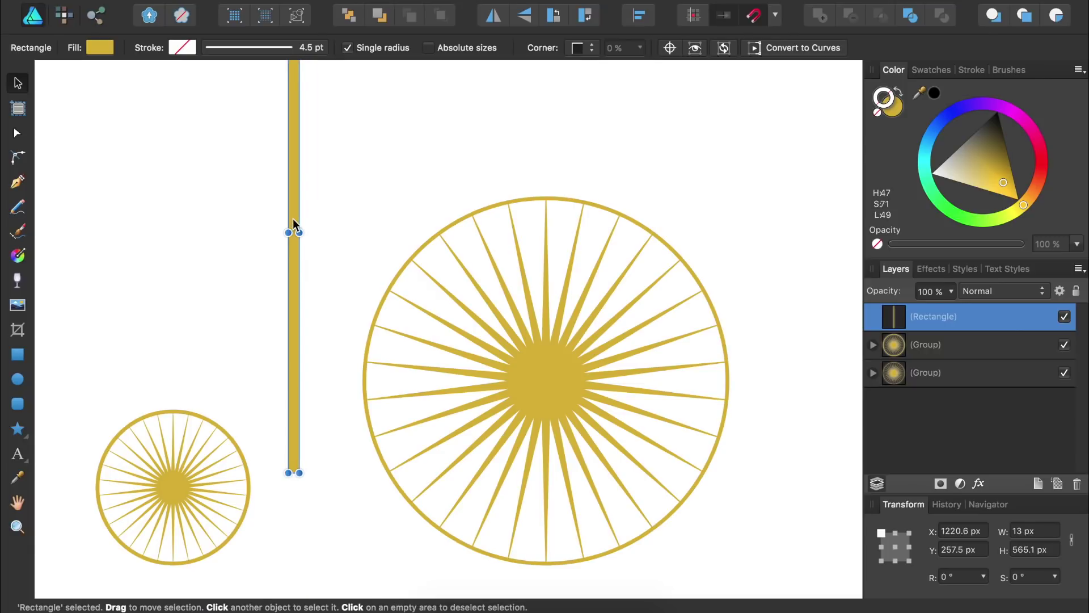
drag(293, 230, 546, 139)
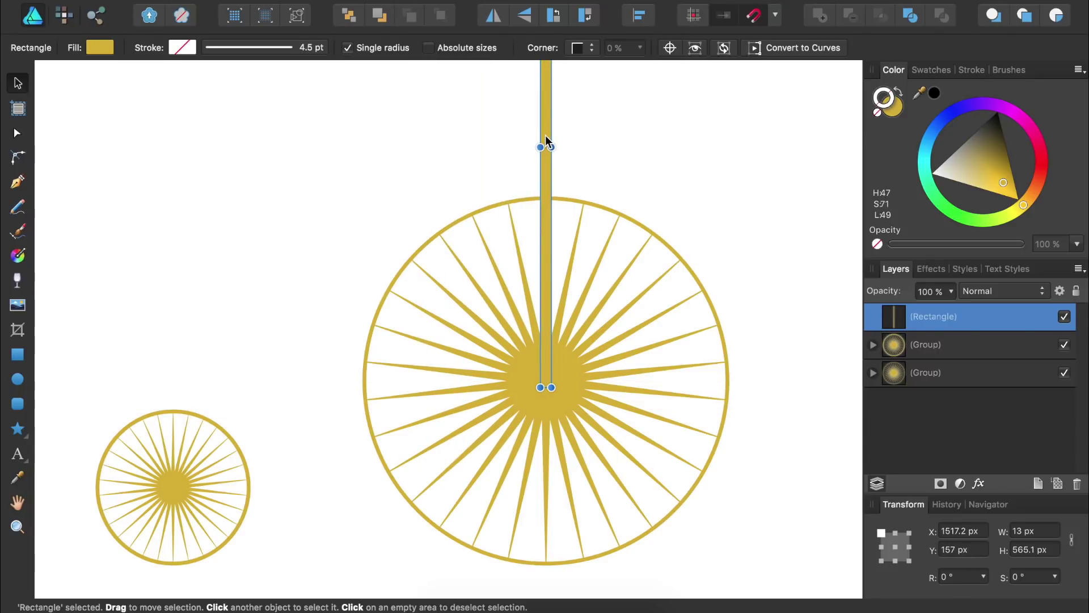
Step: Draw an arched Pen curve from the upper part of the vertical bar down to the small wheel's centre
key(super+minus)
key(super+minus)
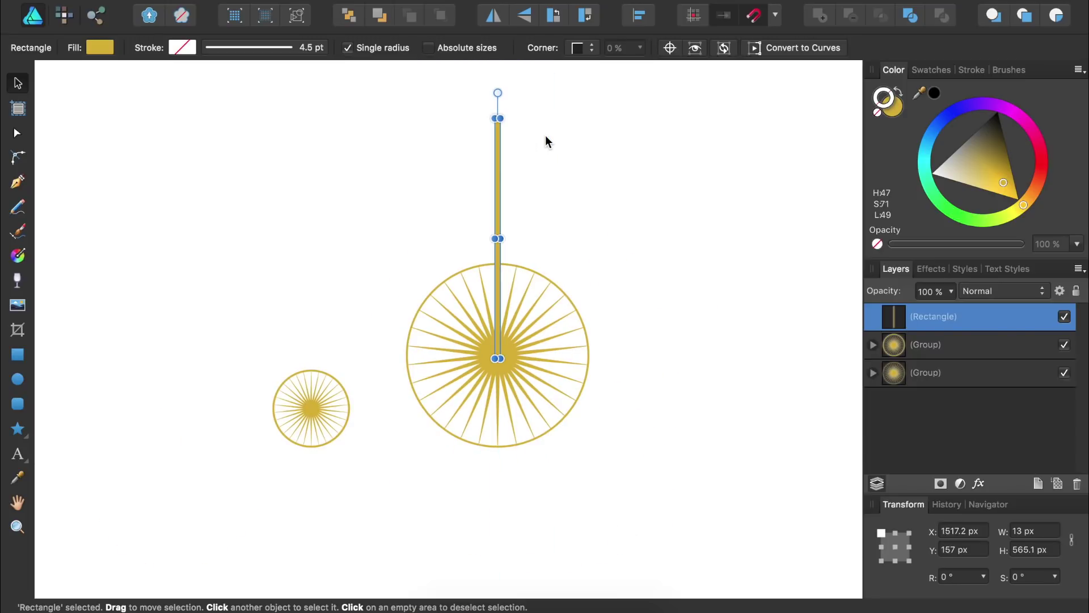
key(p)
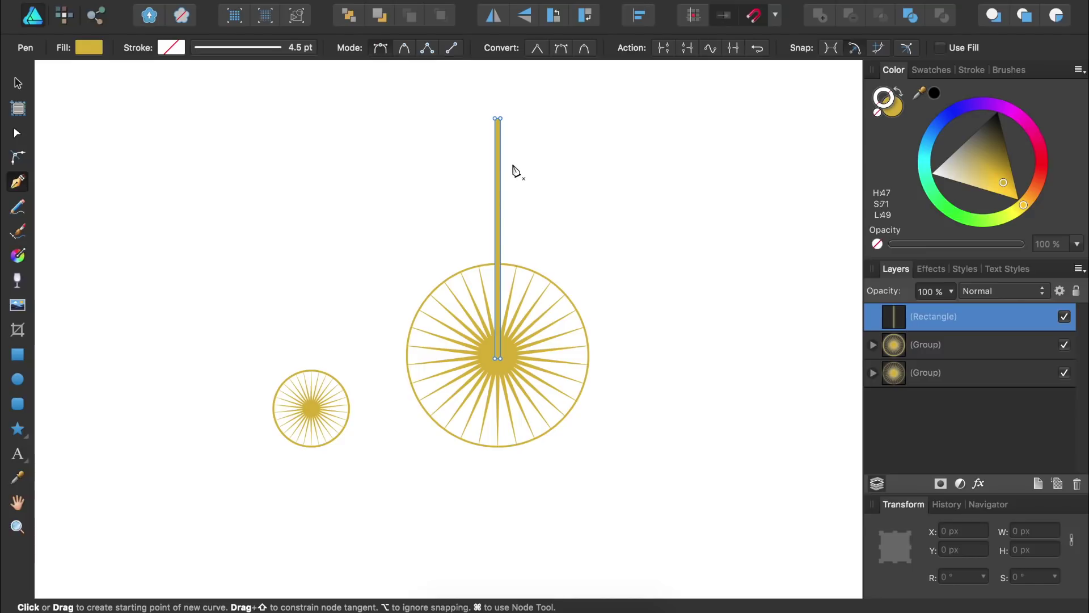
click(498, 170)
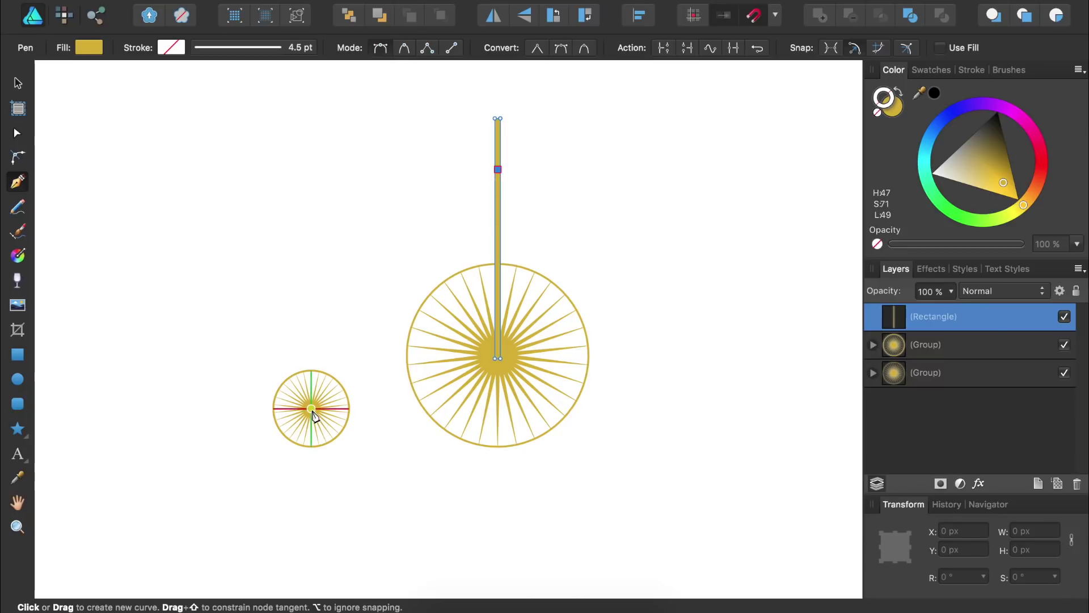
drag(312, 409, 313, 438)
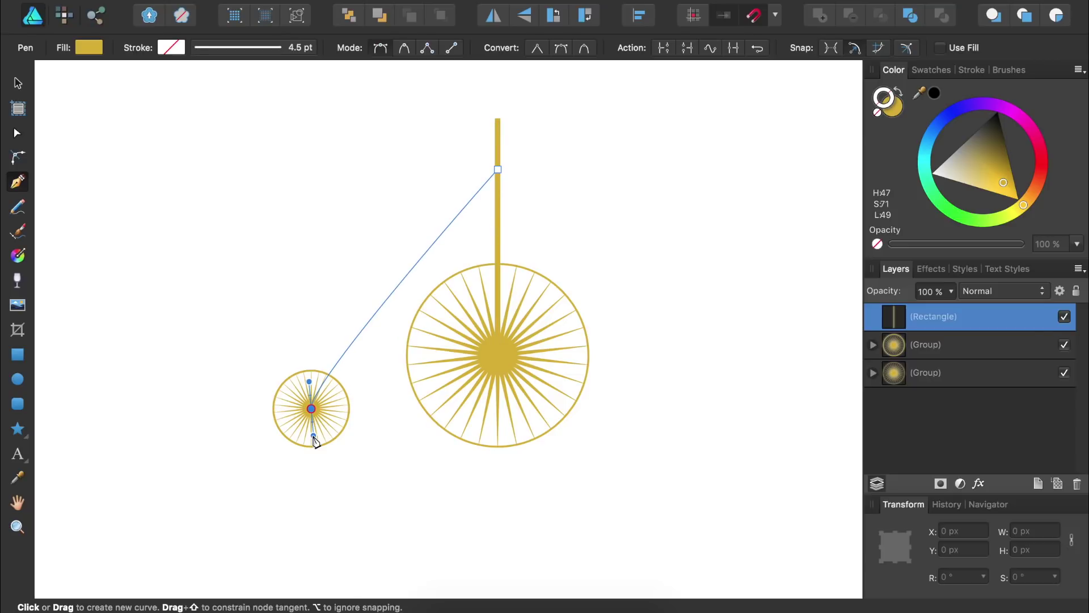
drag(314, 438, 311, 612)
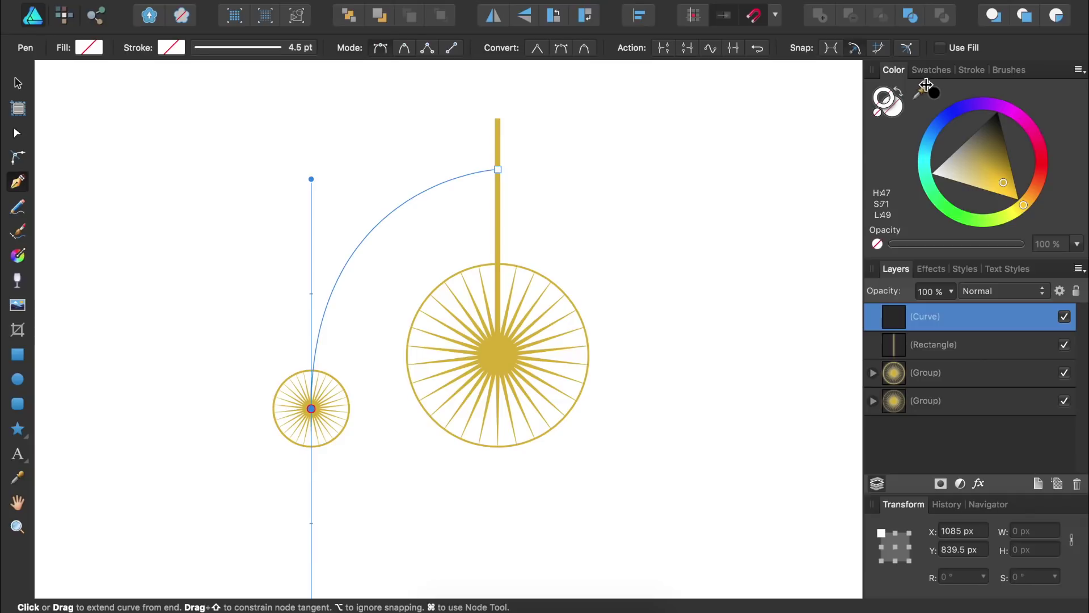
Step: Give the arched frame curve a gold stroke sampled from the existing artwork and set its width to 10 pt
drag(919, 92, 503, 342)
click(934, 94)
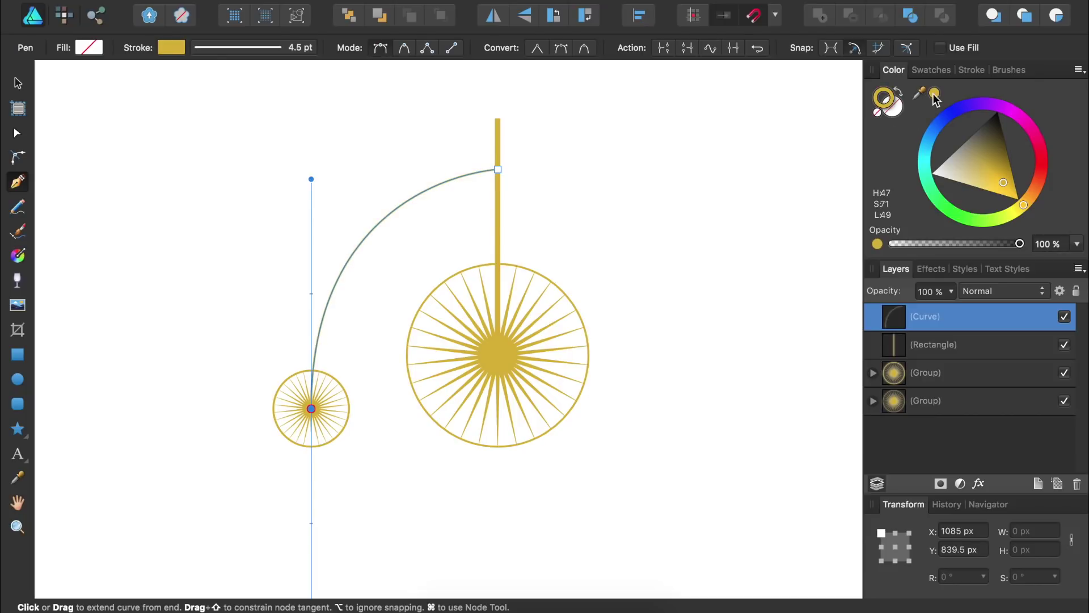
click(971, 71)
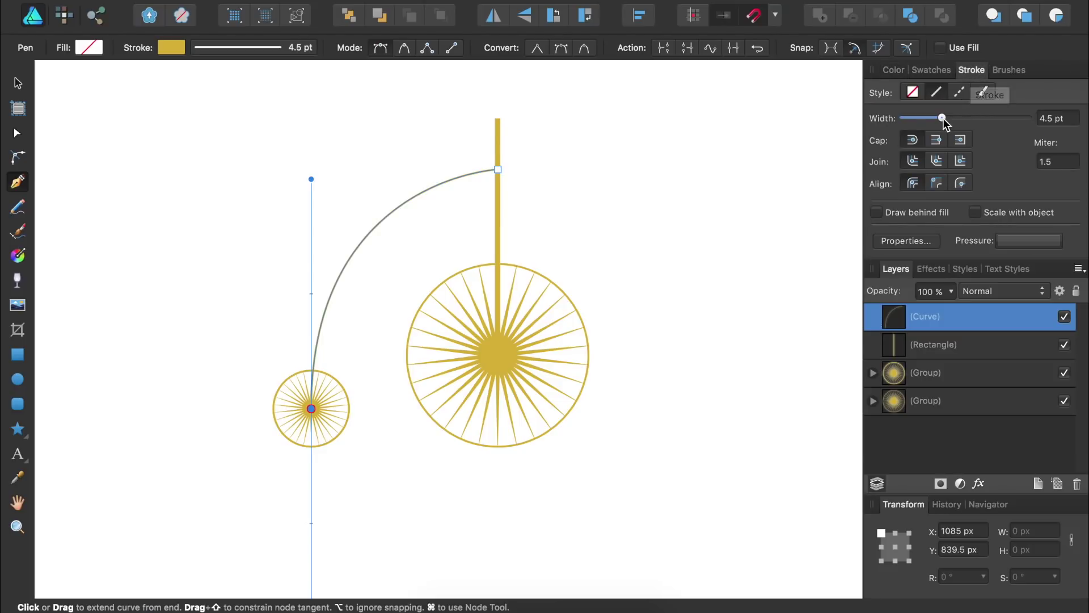
drag(942, 118, 957, 117)
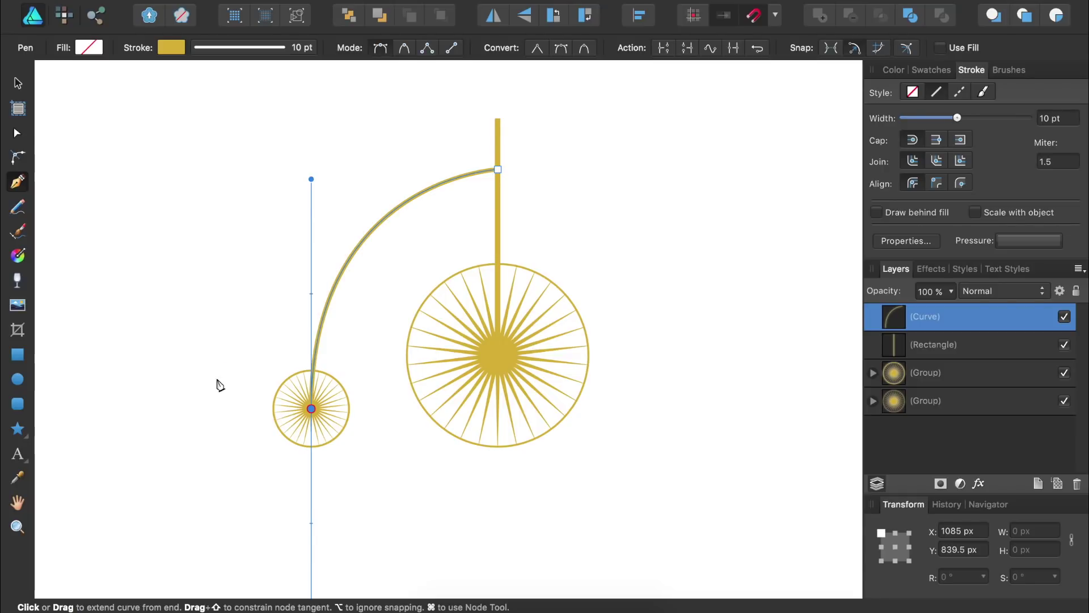
Step: Draw a gold seat post rectangle about 196 px tall, narrow it to 7 px and stand it on the arched frame
click(18, 356)
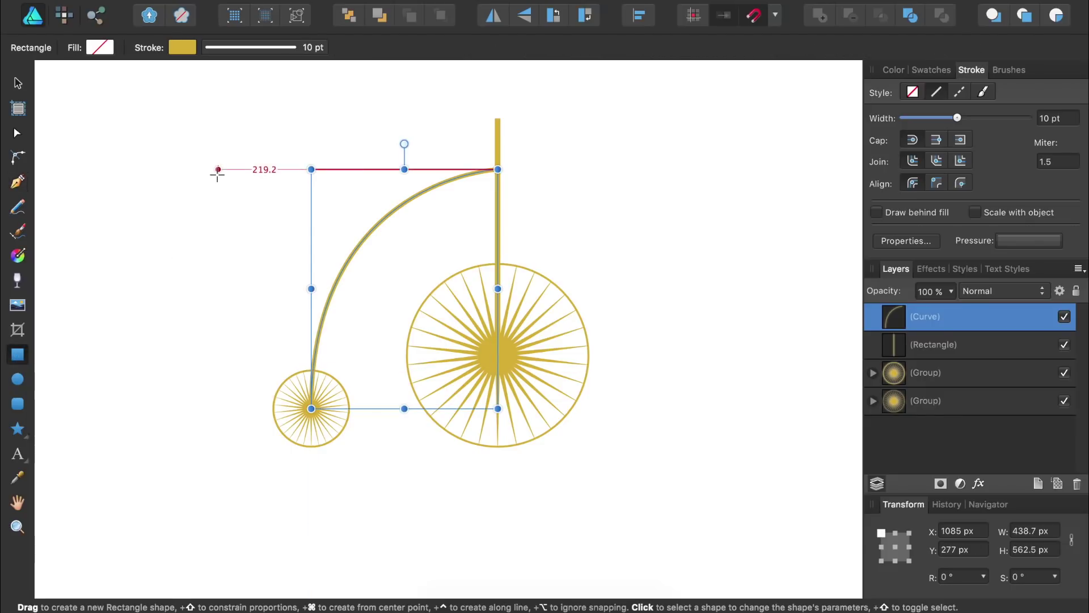
drag(218, 169, 225, 252)
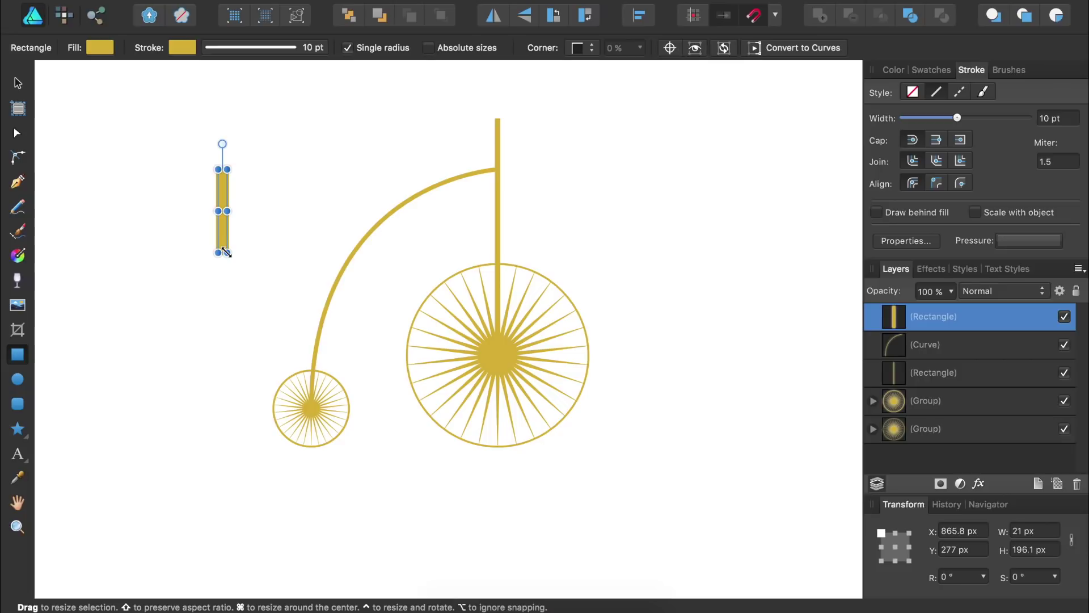
click(15, 84)
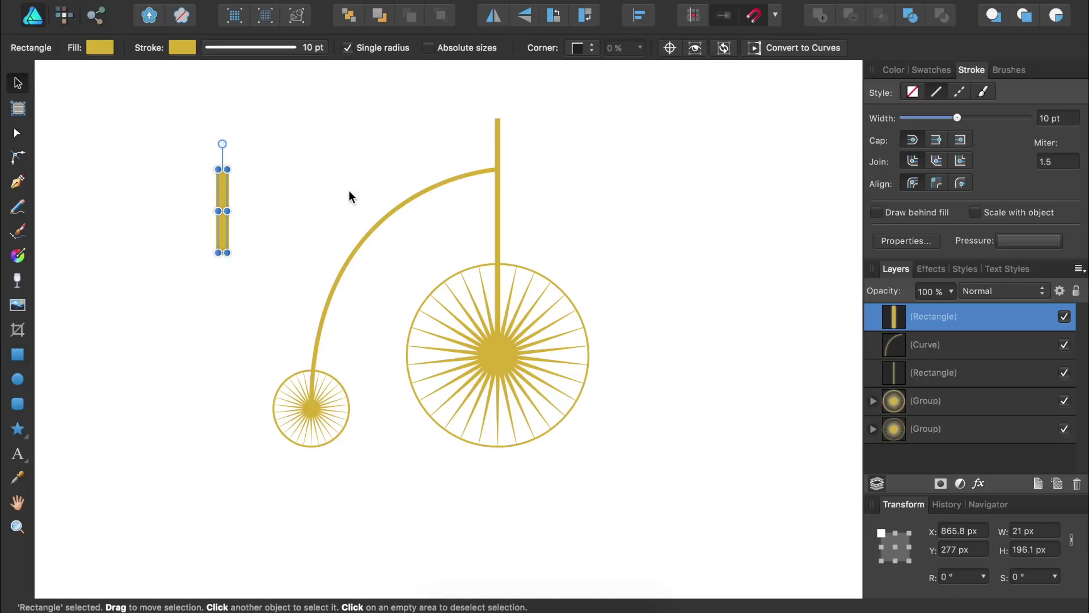
scroll(349, 192, up, 5)
drag(71, 212, 383, 181)
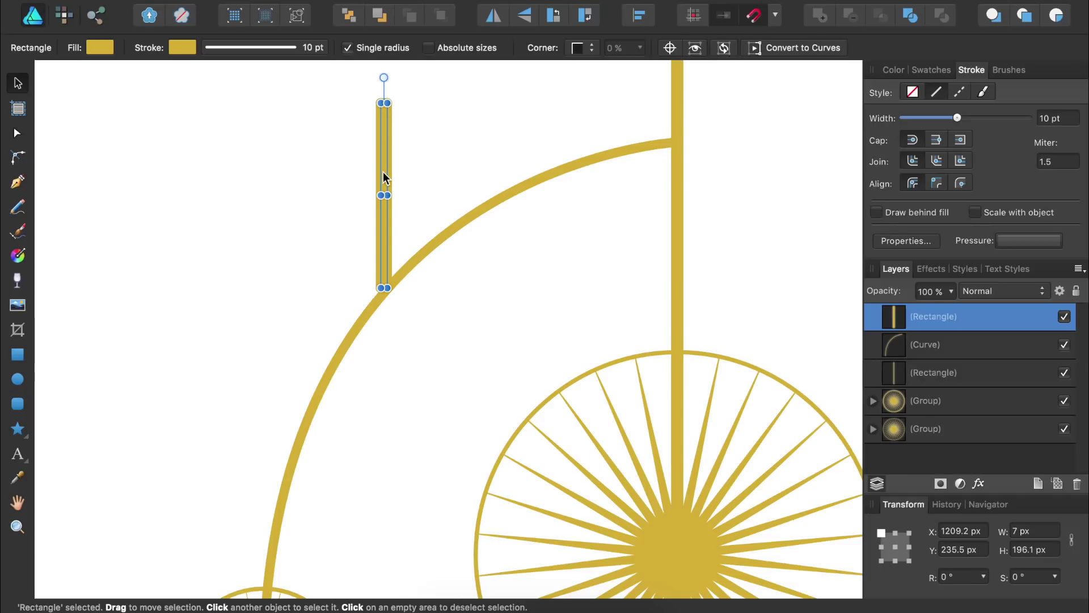
Step: Draw a crescent about 98 by 206 px beside the seat post and set its right curve to -50%
click(17, 432)
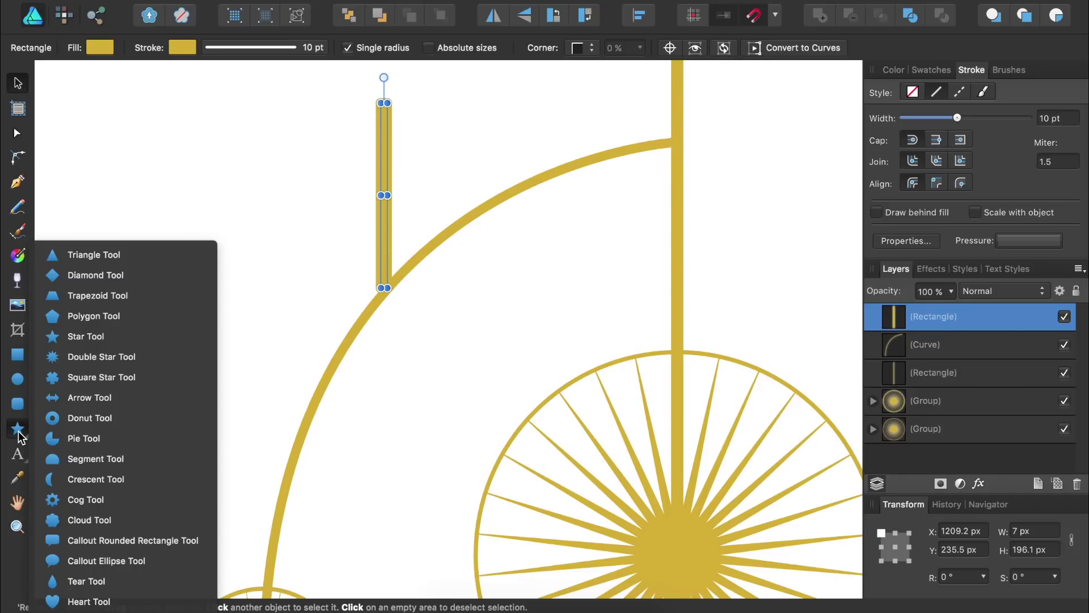
click(93, 480)
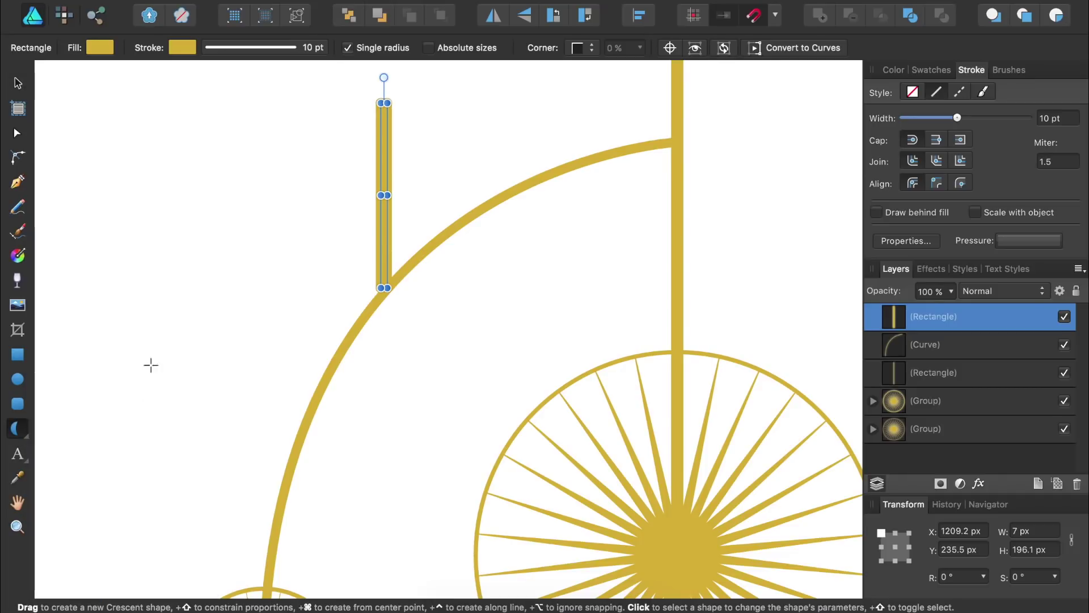
drag(172, 239, 264, 421)
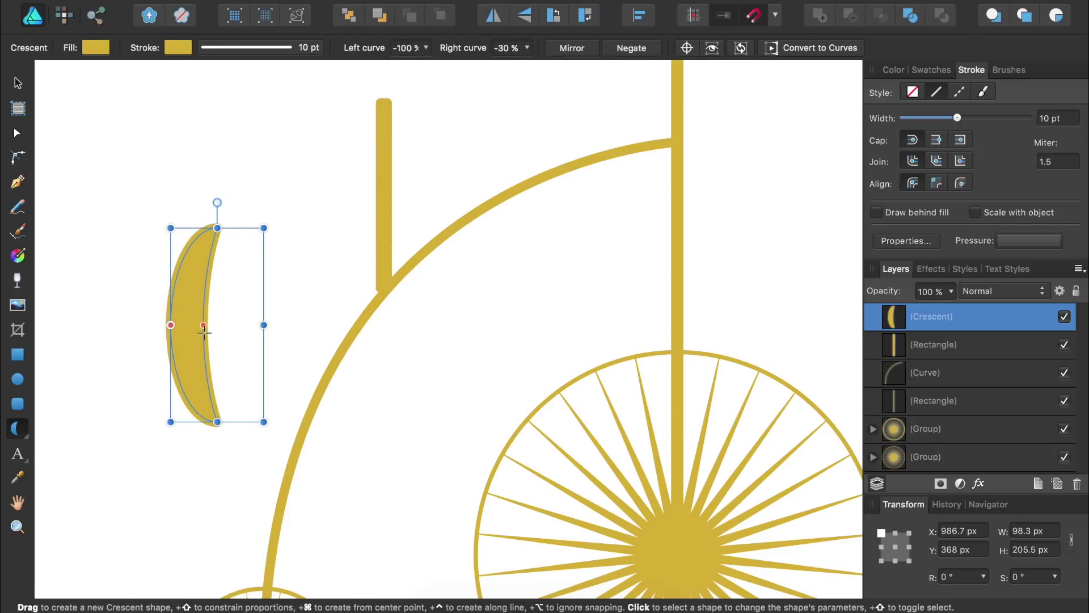
drag(202, 326, 193, 324)
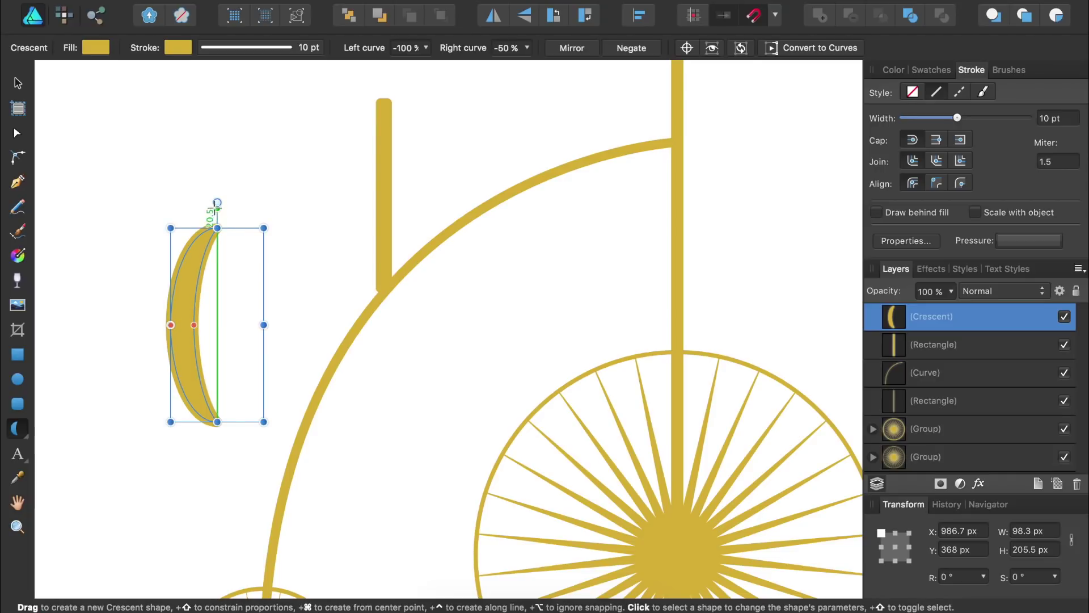
Step: Rotate the crescent 90° with its tips upward, centre it on top of the seat post and reduce it to 78.5 by 141.5 px
drag(214, 204, 105, 318)
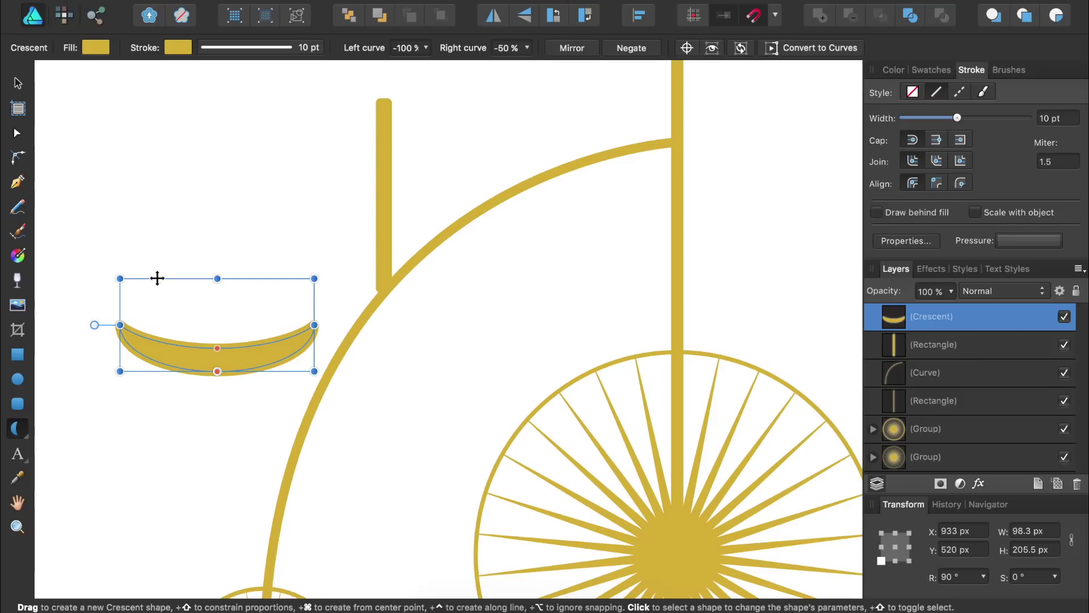
drag(157, 278, 321, 239)
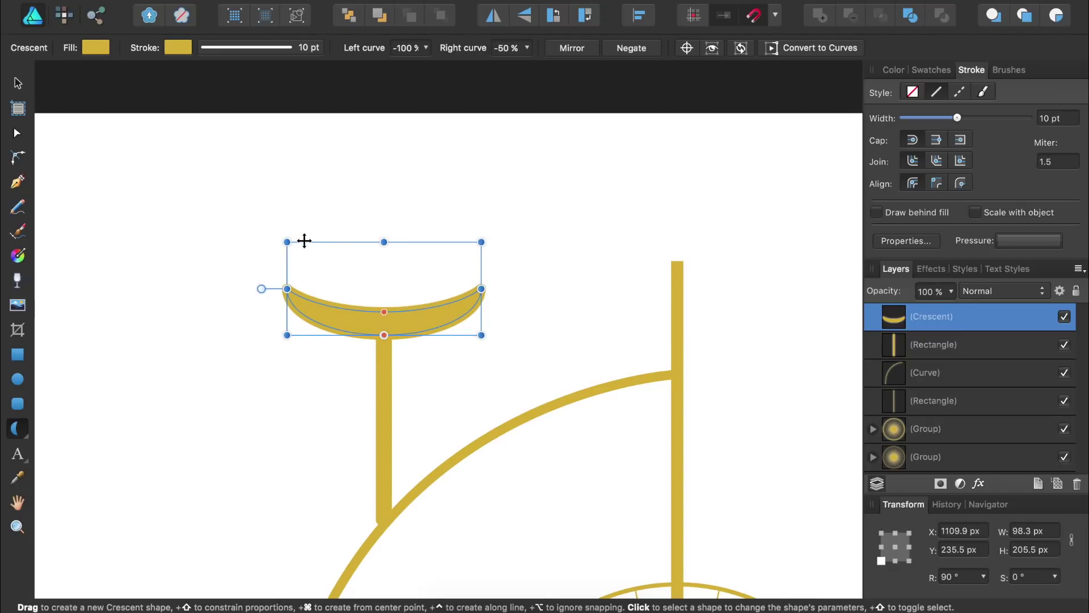
drag(287, 242, 343, 263)
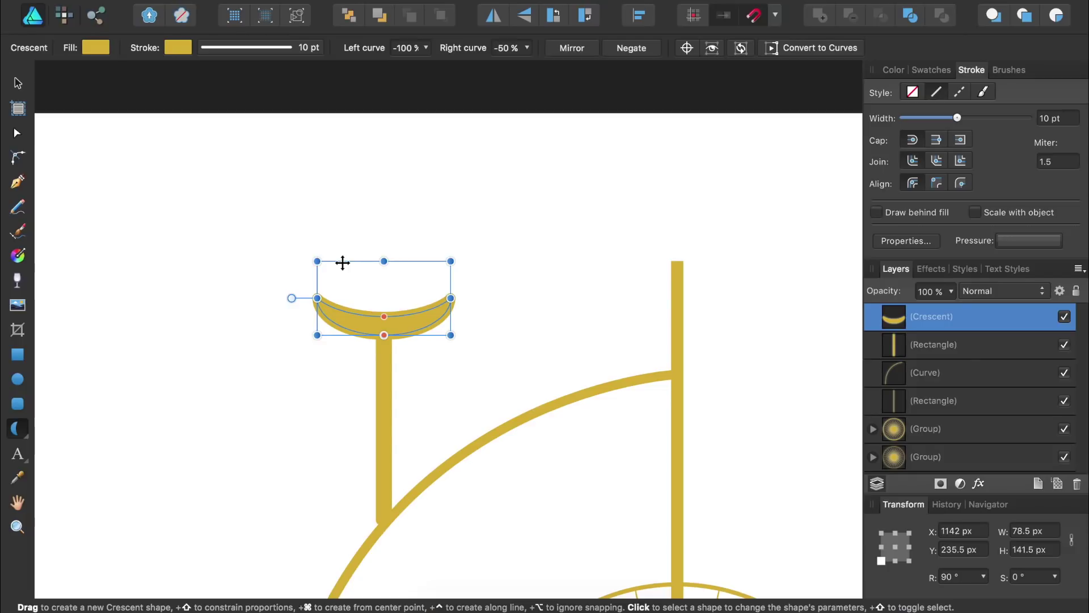
Step: Convert the crescent saddle to curves and round both of its tips to a 5.9 px corner radius
click(804, 49)
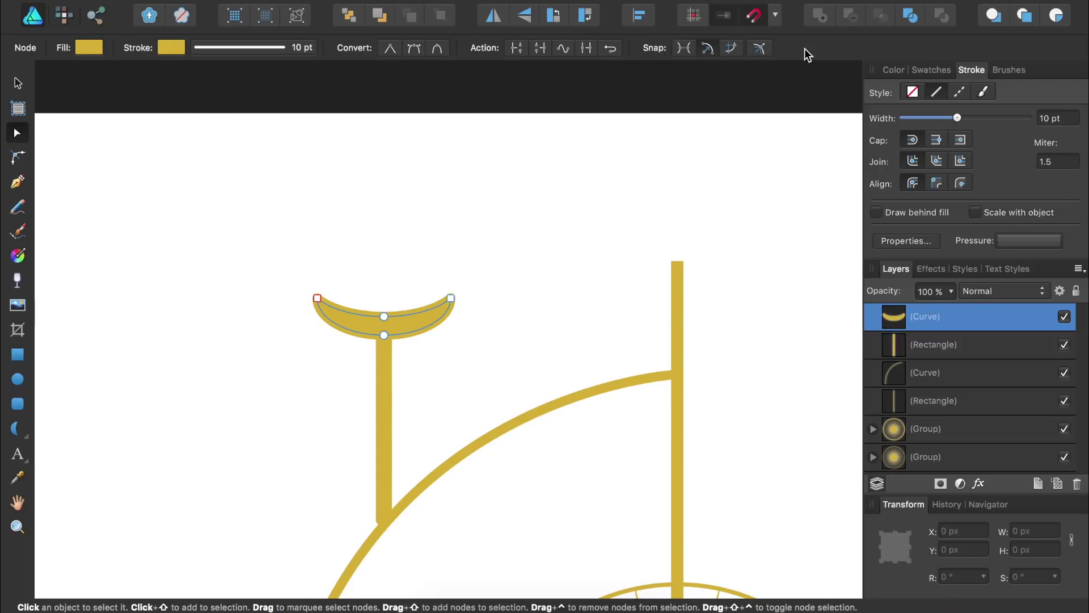
click(21, 159)
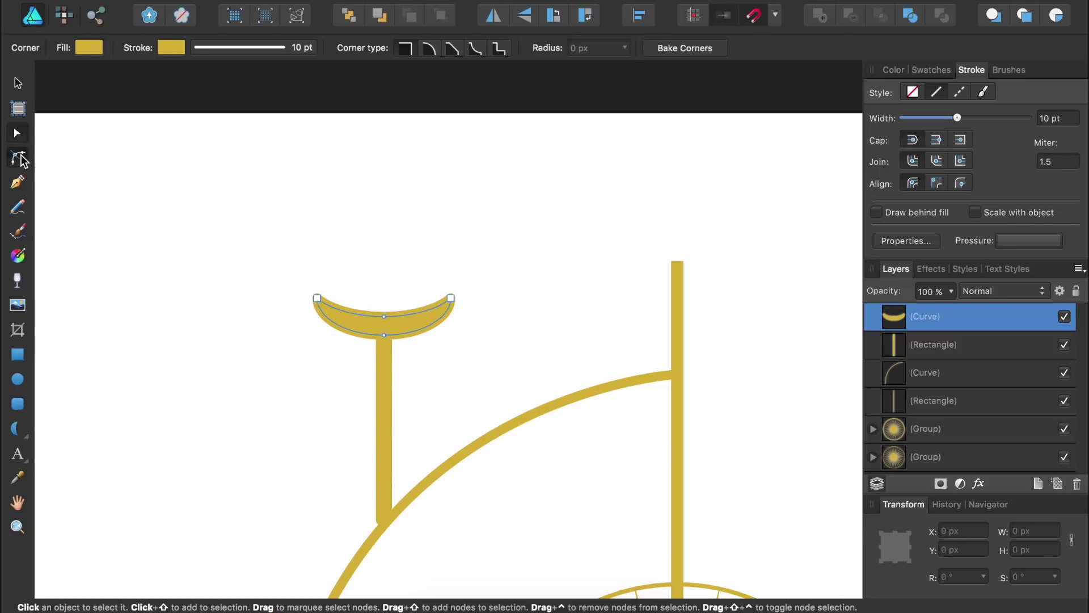
click(317, 299)
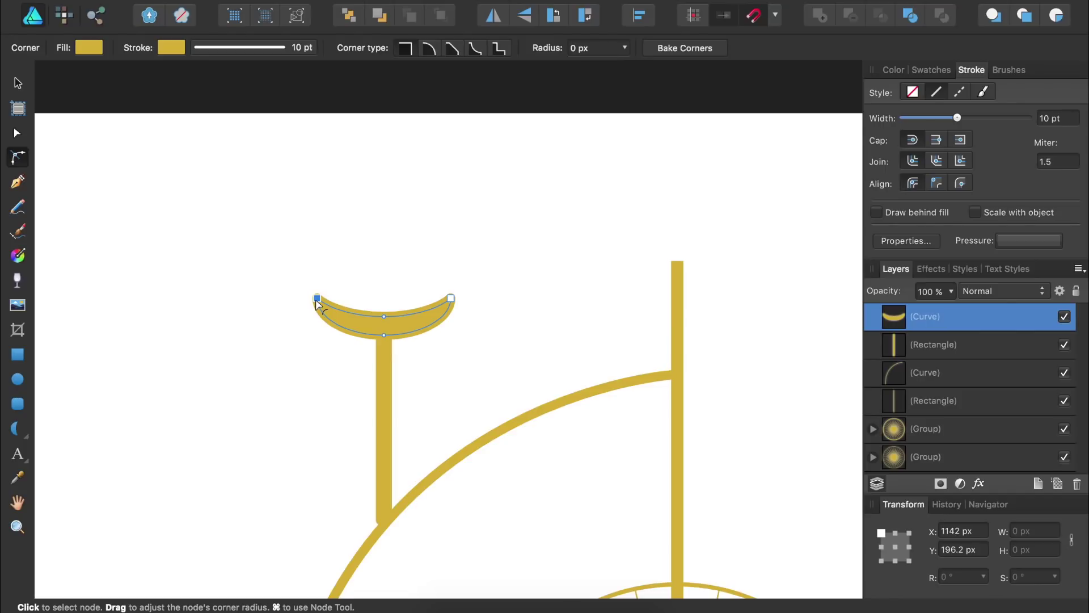
shift+click(451, 299)
drag(451, 299, 440, 312)
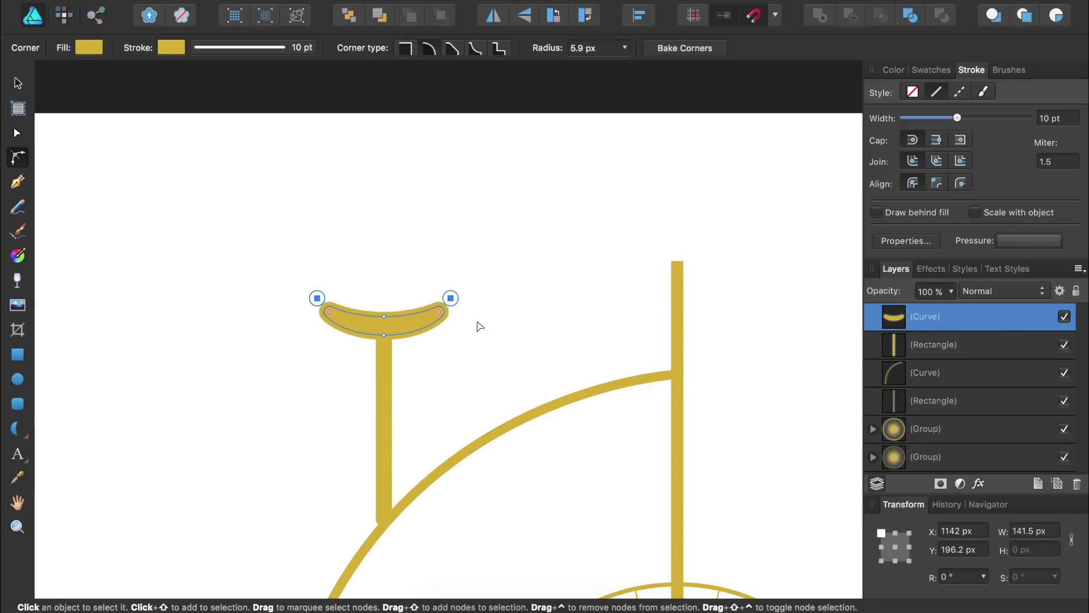
click(502, 336)
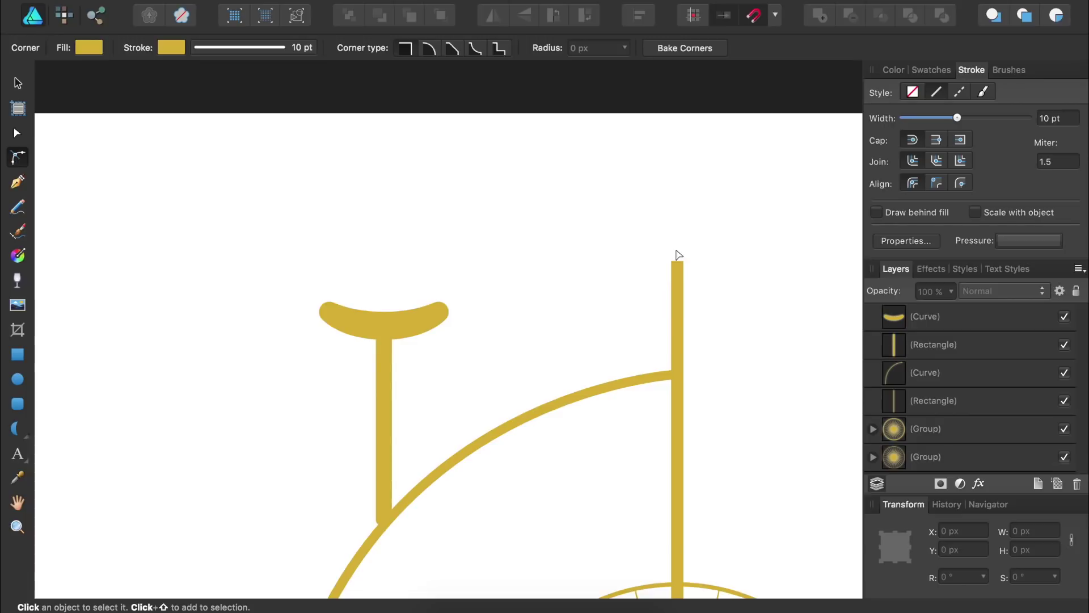
Step: Draw a gold circle about 50 px in diameter and centre it over the upper end of the vertical bar
click(25, 377)
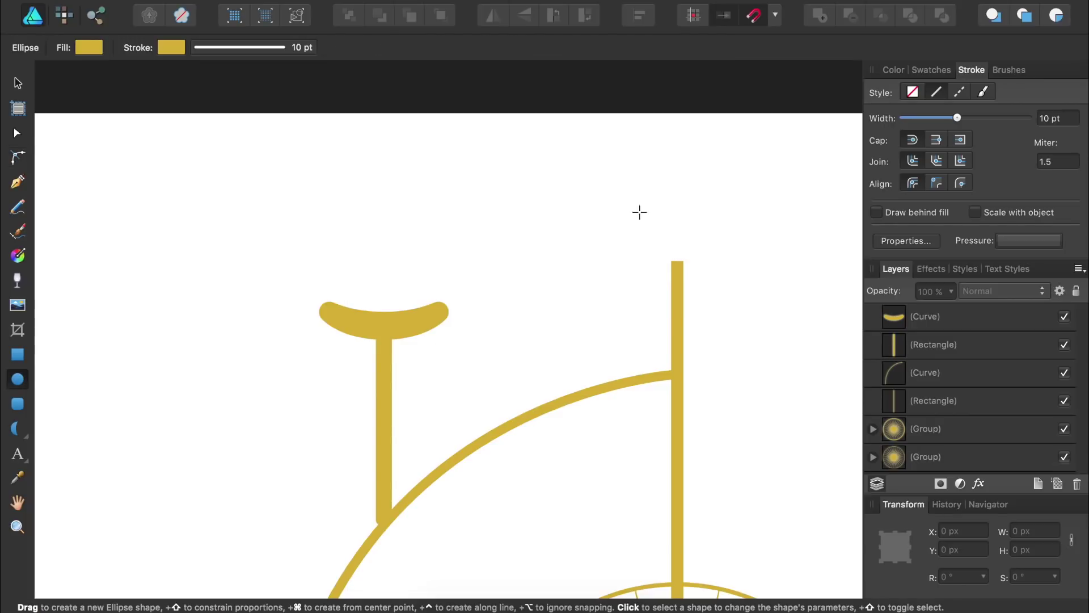
drag(636, 211, 684, 258)
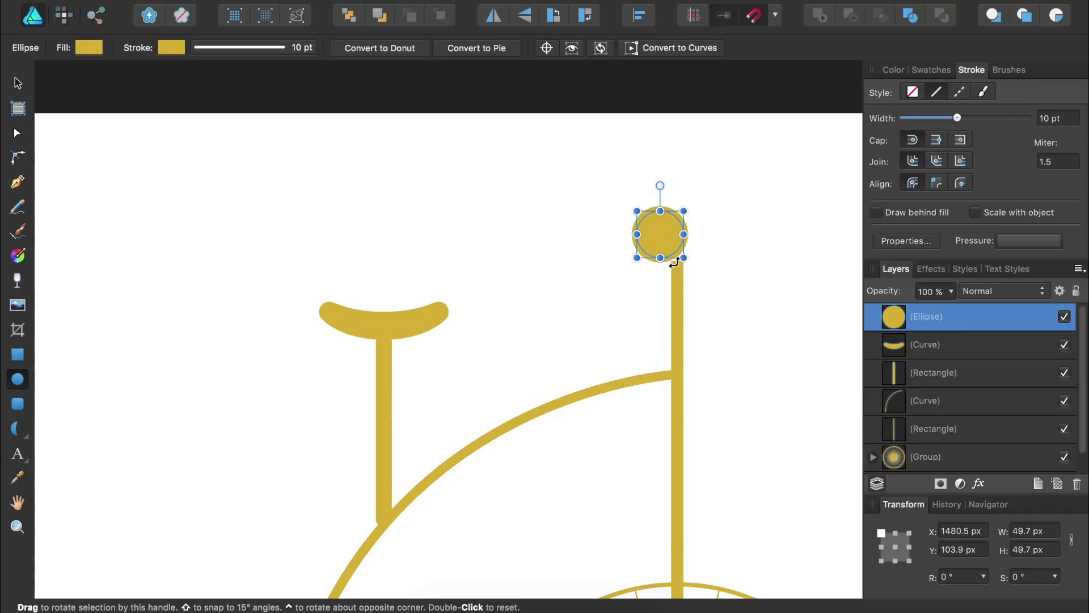
drag(670, 258, 686, 275)
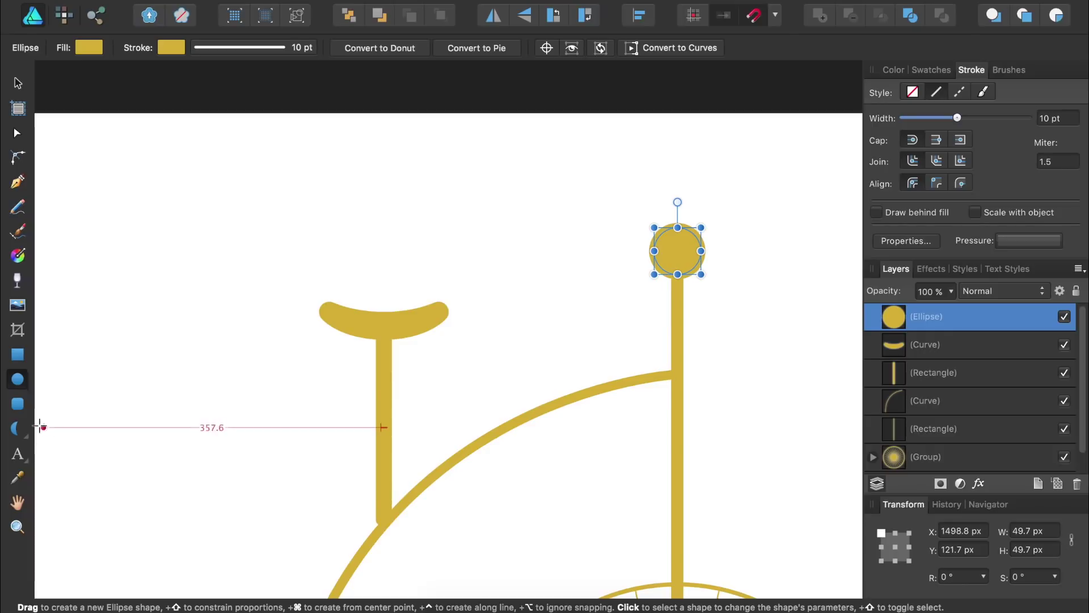
Step: Draw a triangle about 72 px in size, rotate it 90° and place its apex at the centre of the circle
click(22, 434)
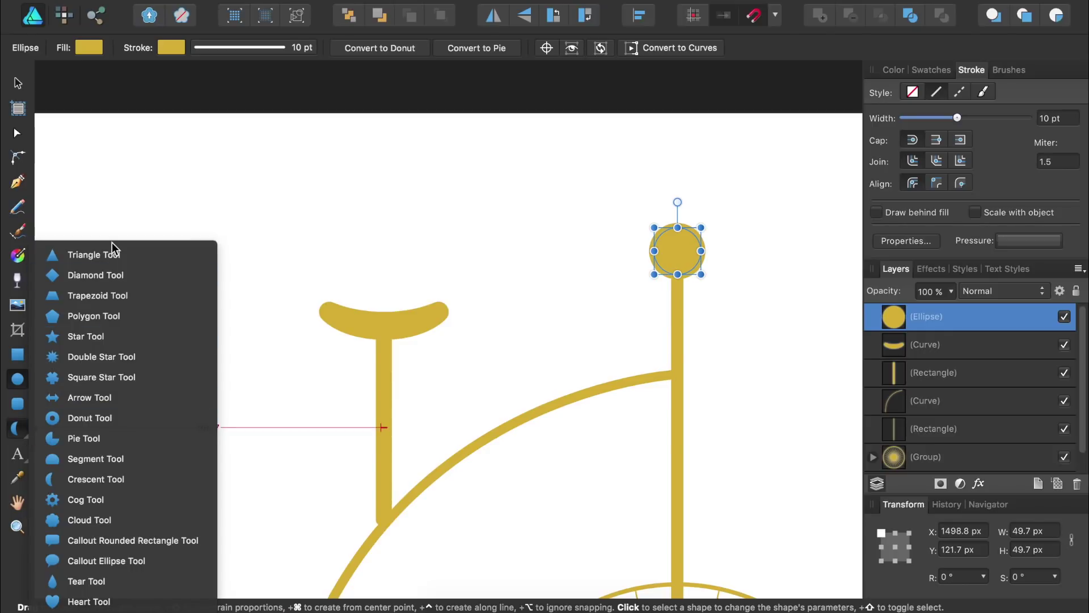
click(113, 261)
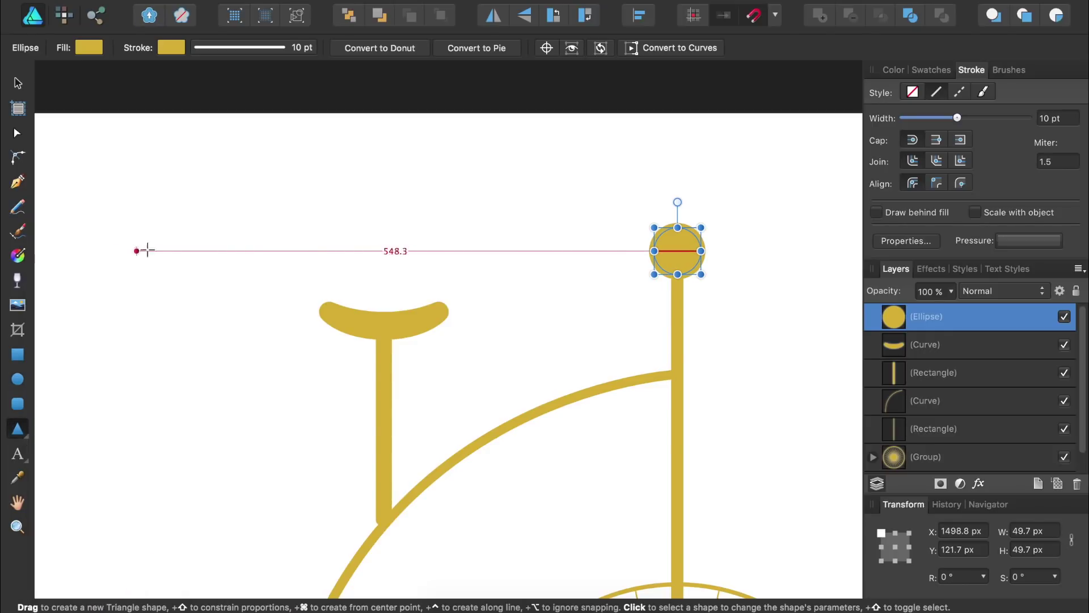
drag(514, 198, 584, 292)
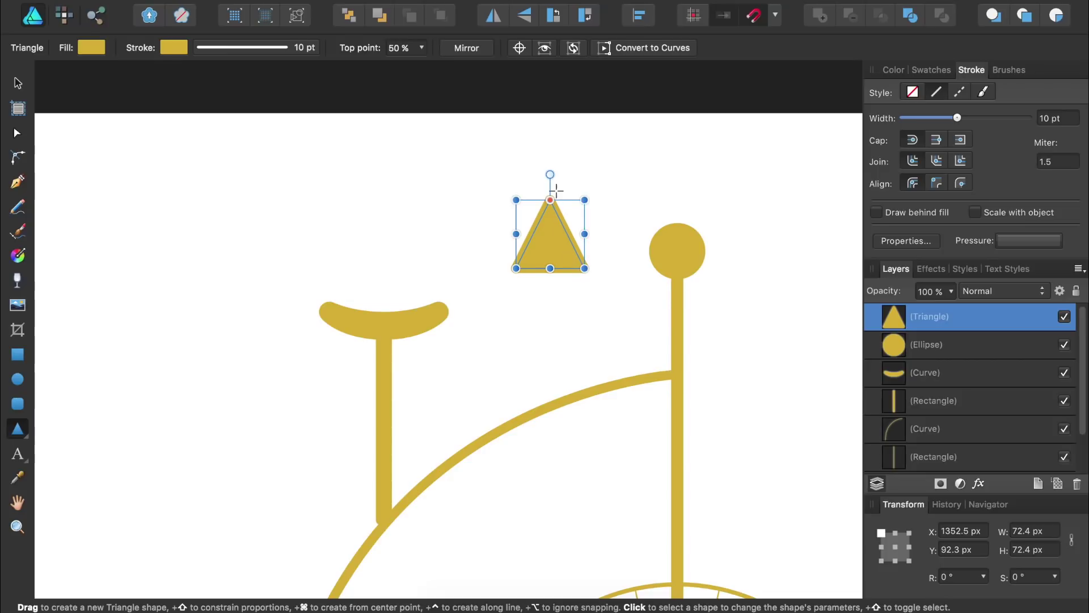
drag(550, 177, 491, 234)
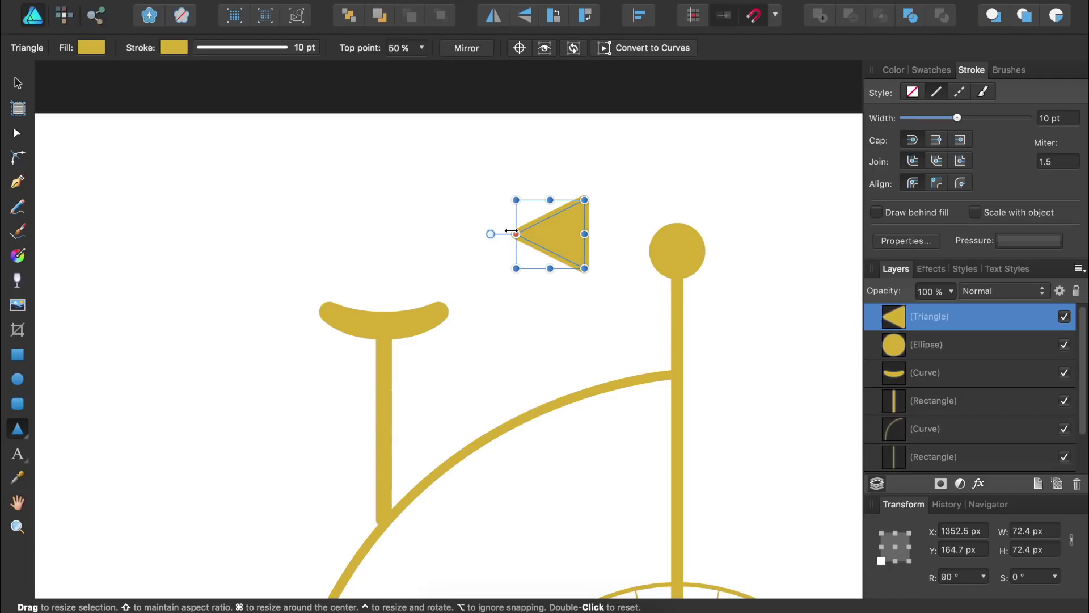
drag(526, 200, 689, 216)
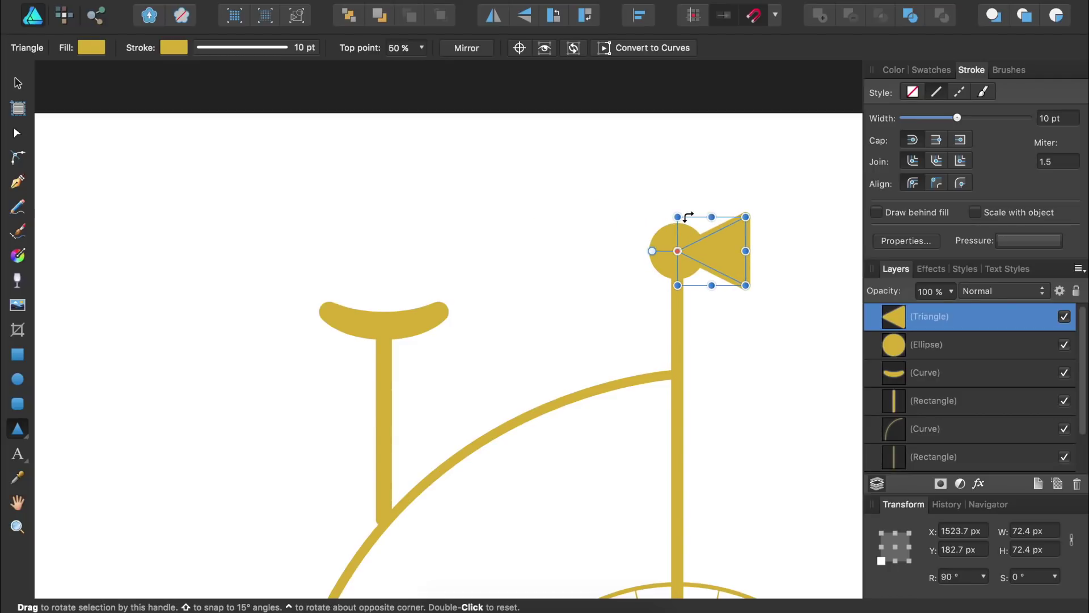
Step: Scale the triangle down to 61 by 61 px and keep it vertically centred on the circle, its apex inside
scroll(720, 323, up, 5)
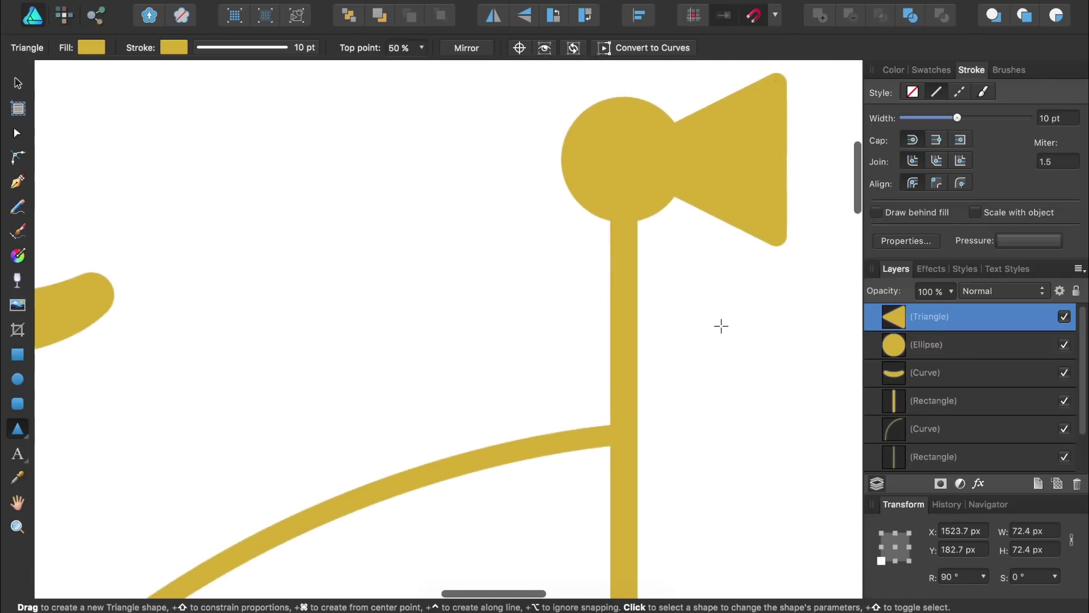
scroll(721, 325, up, 5)
scroll(721, 326, right, 4)
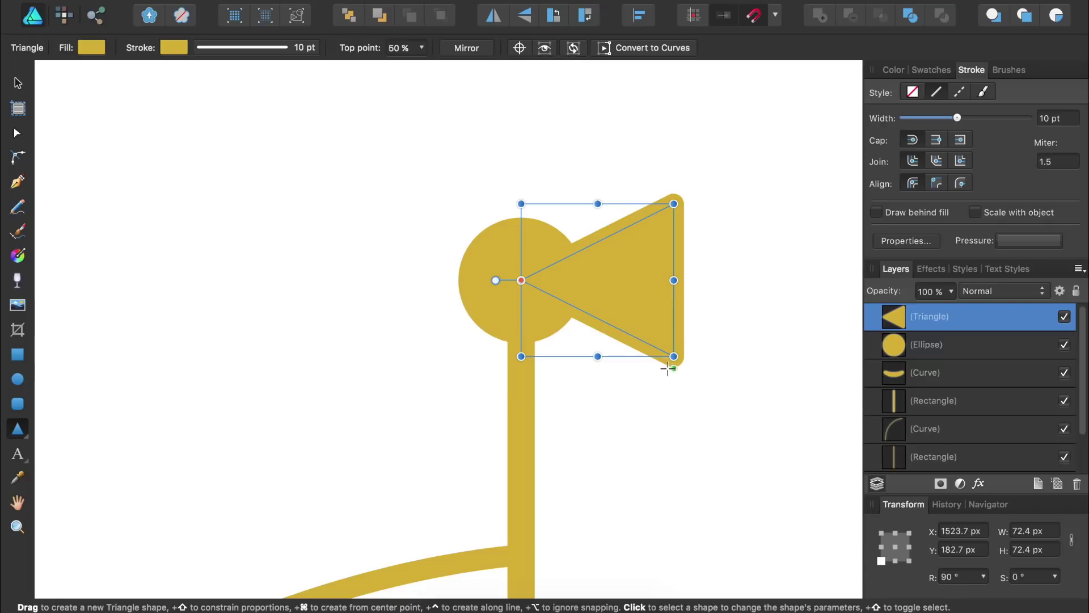
drag(674, 356, 649, 332)
drag(611, 203, 601, 218)
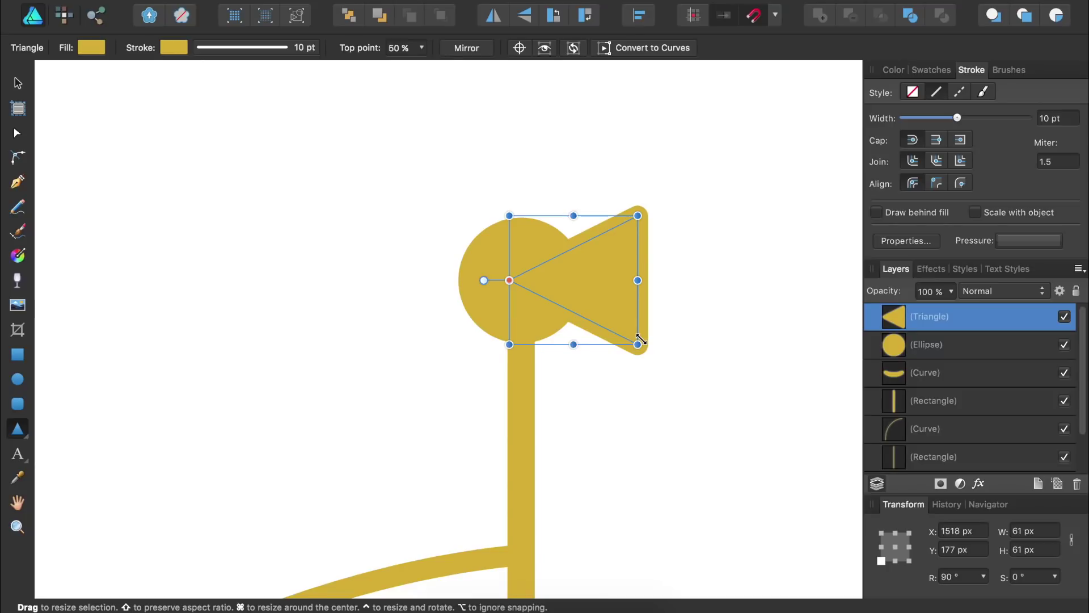
Step: Convert the triangle to curves, bend its outer edge inward and round its two outer corners to a 2 px radius
click(661, 49)
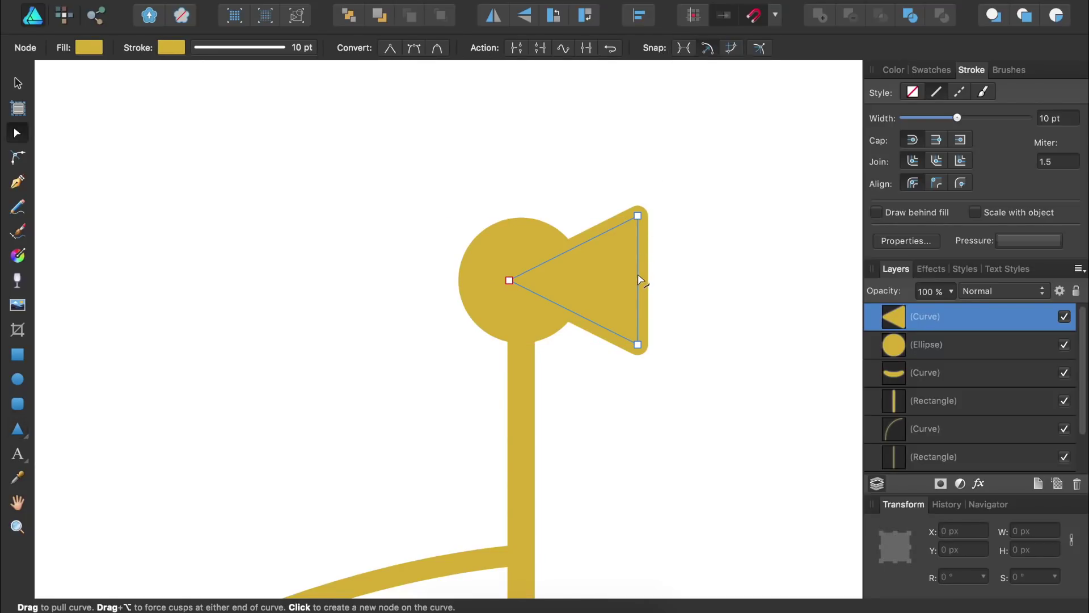
drag(639, 281, 620, 282)
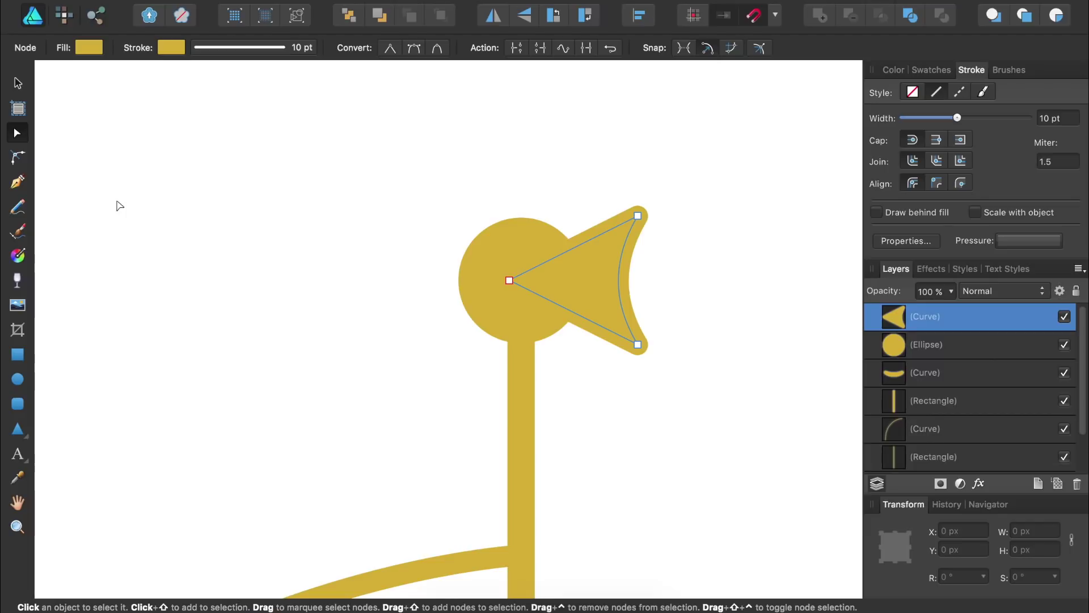
click(21, 161)
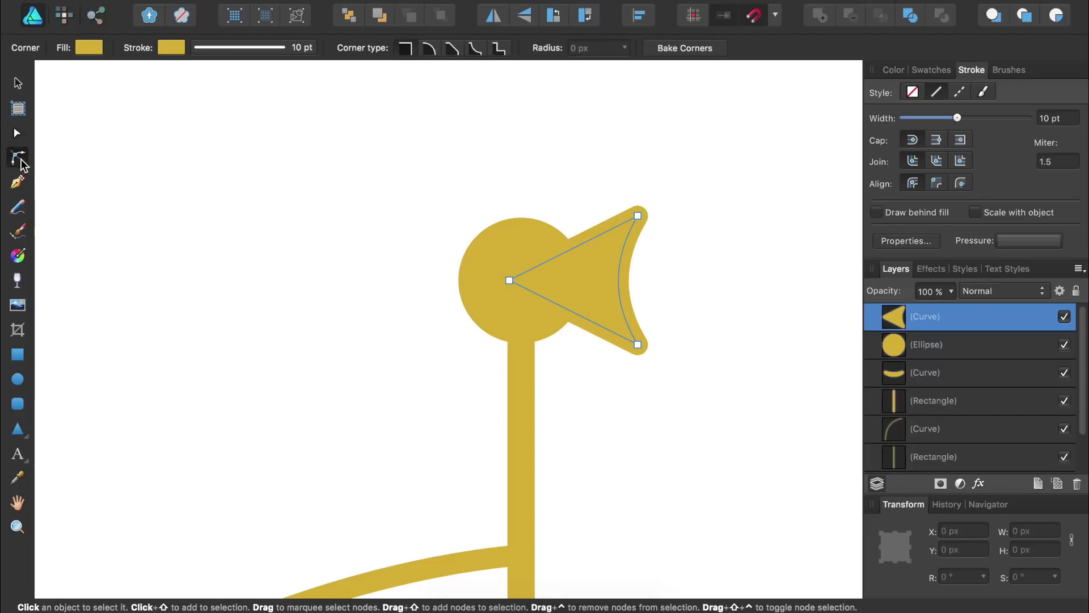
click(637, 219)
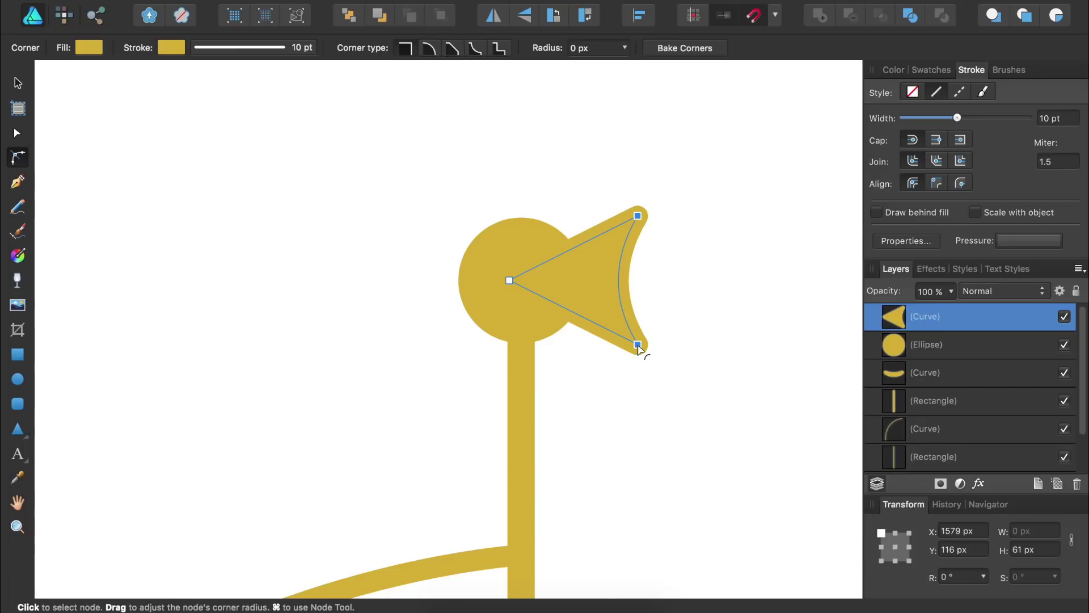
drag(639, 346, 624, 342)
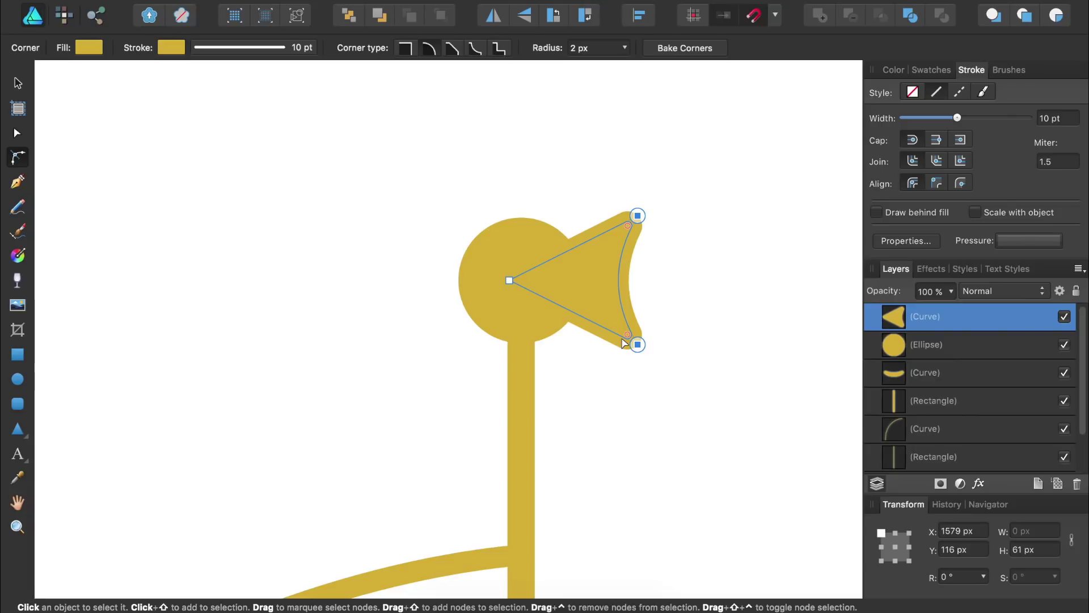
Step: Draw an S-shaped gold handlebar curve with the Pen tool, starting on the vertical bar below the circle and ending in a short horizontal grip
key(p)
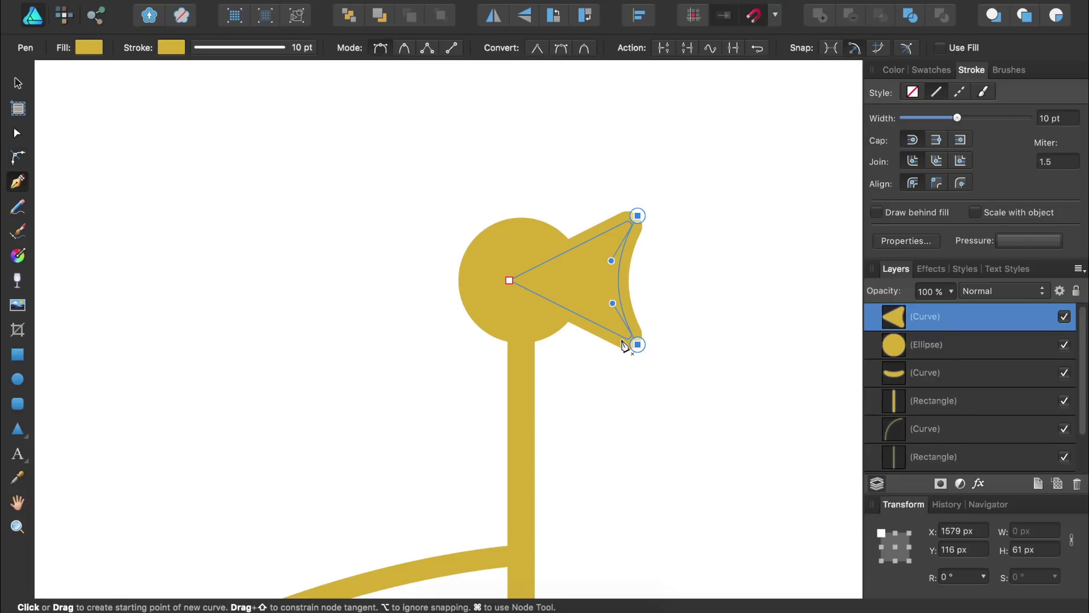
scroll(624, 344, down, 3)
scroll(624, 343, left, 4)
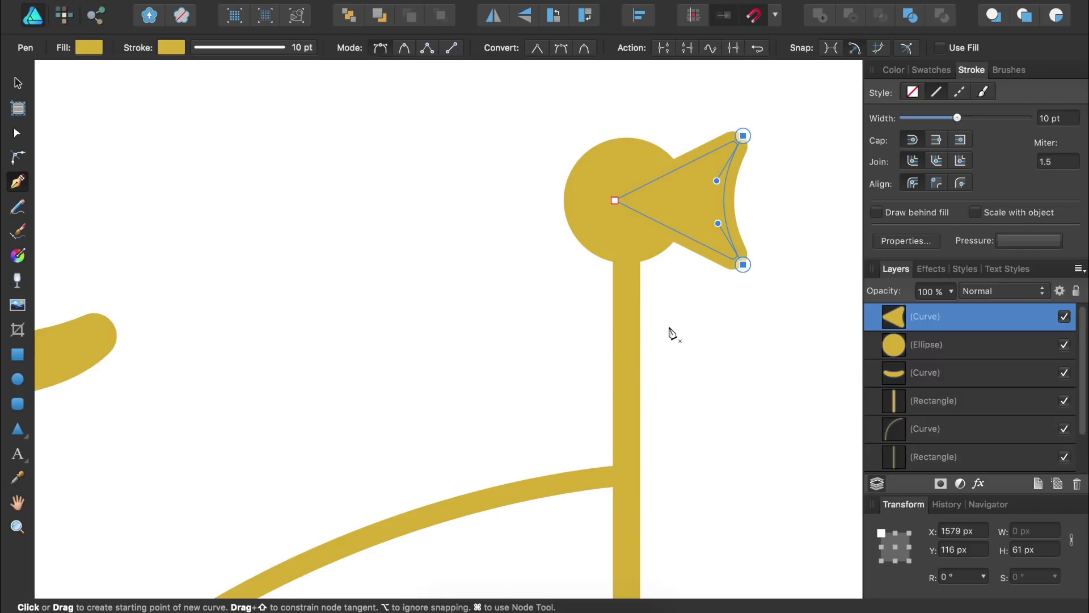
click(626, 346)
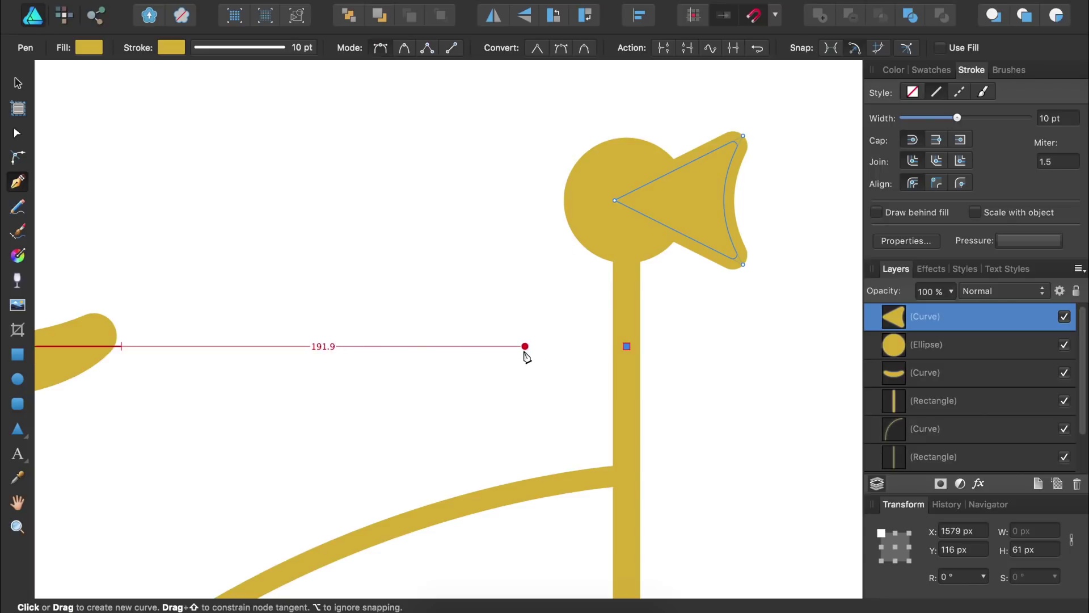
drag(525, 347, 492, 309)
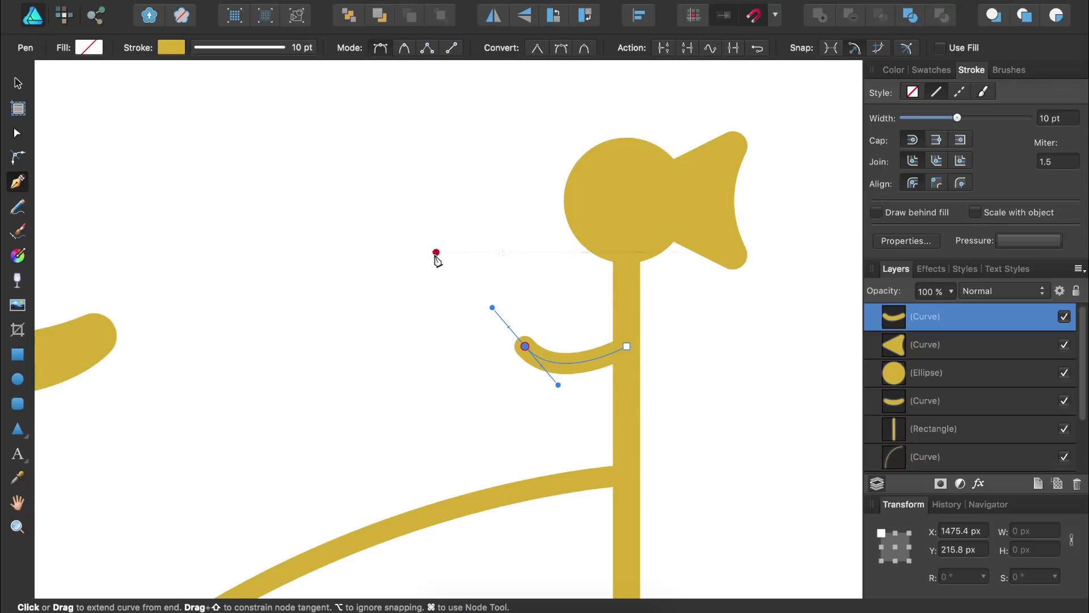
drag(447, 265, 408, 270)
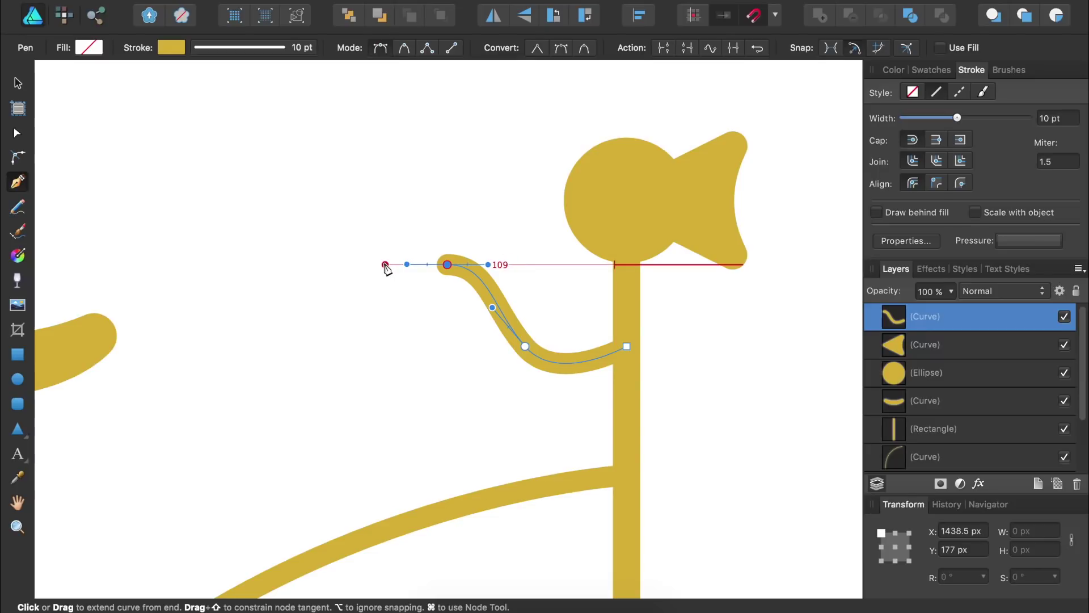
click(386, 265)
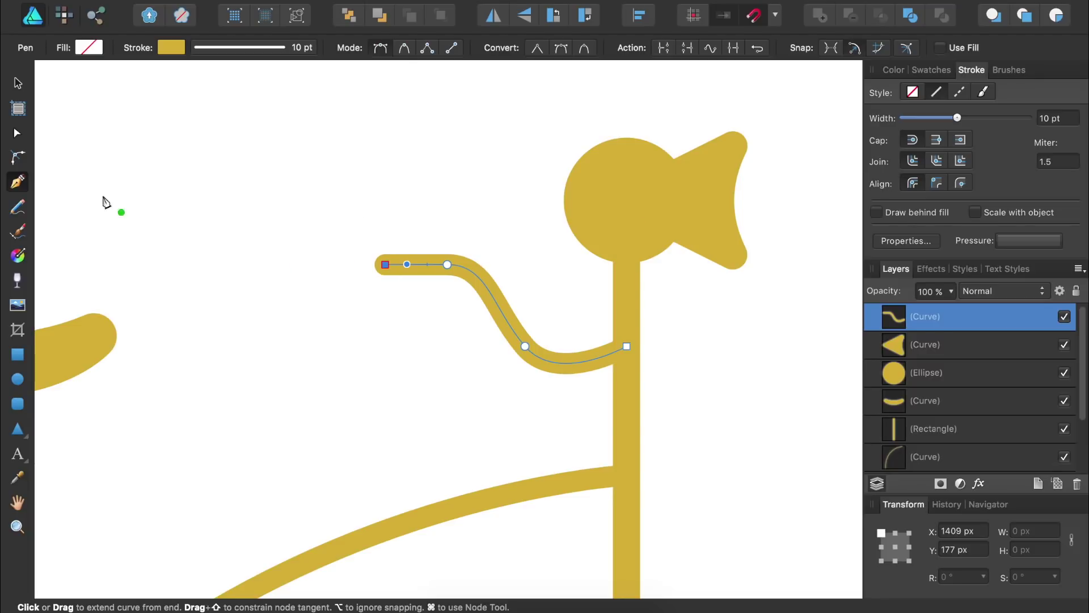
Step: Shorten the handlebar by moving its three outer nodes together about 11 px horizontally toward the vertical bar
click(17, 135)
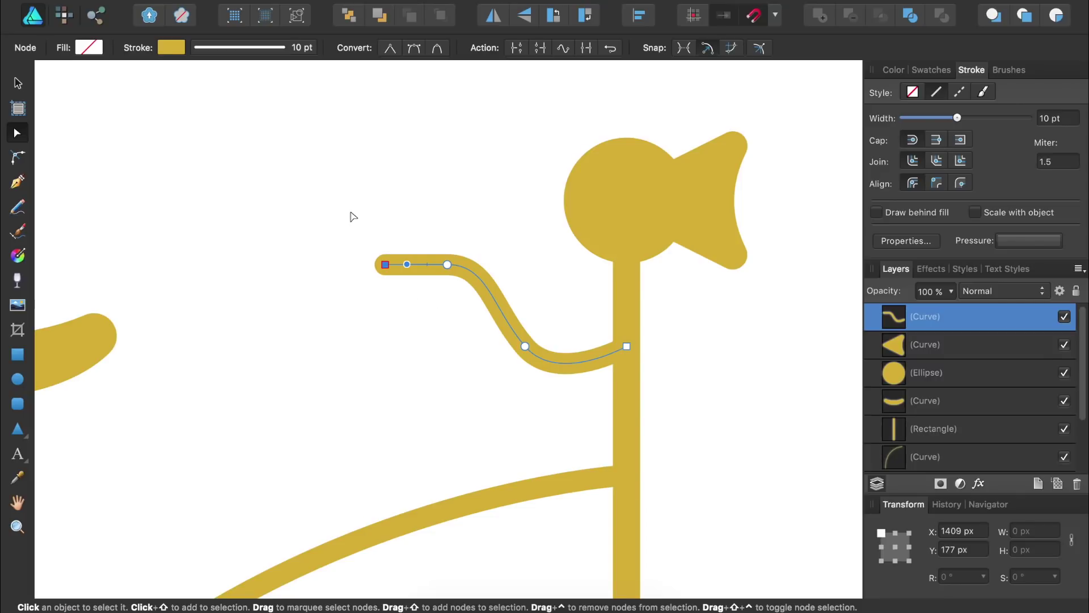
drag(351, 213, 552, 392)
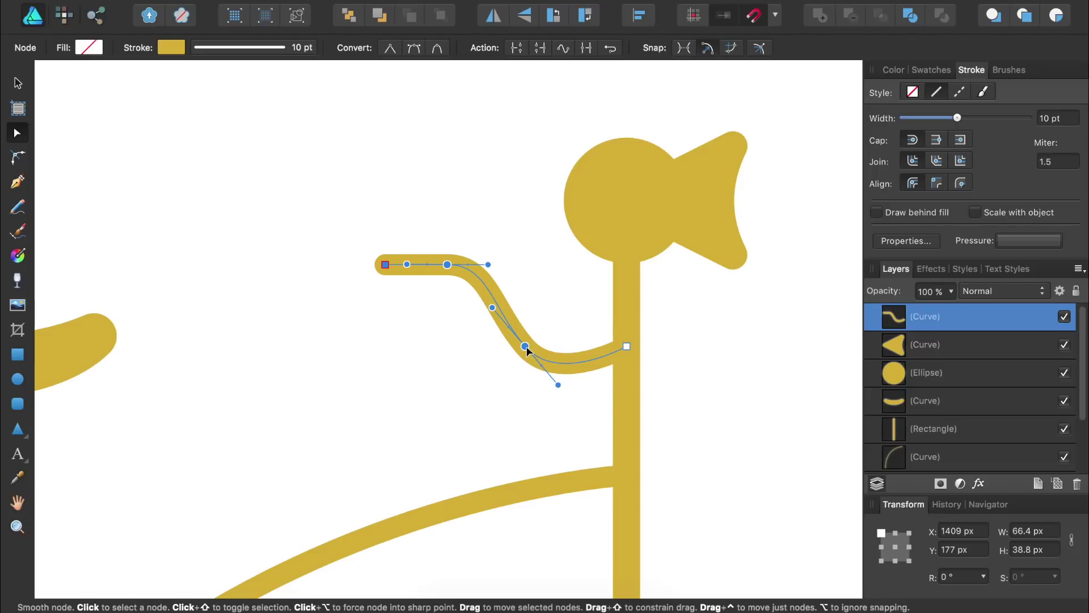
drag(526, 348, 548, 350)
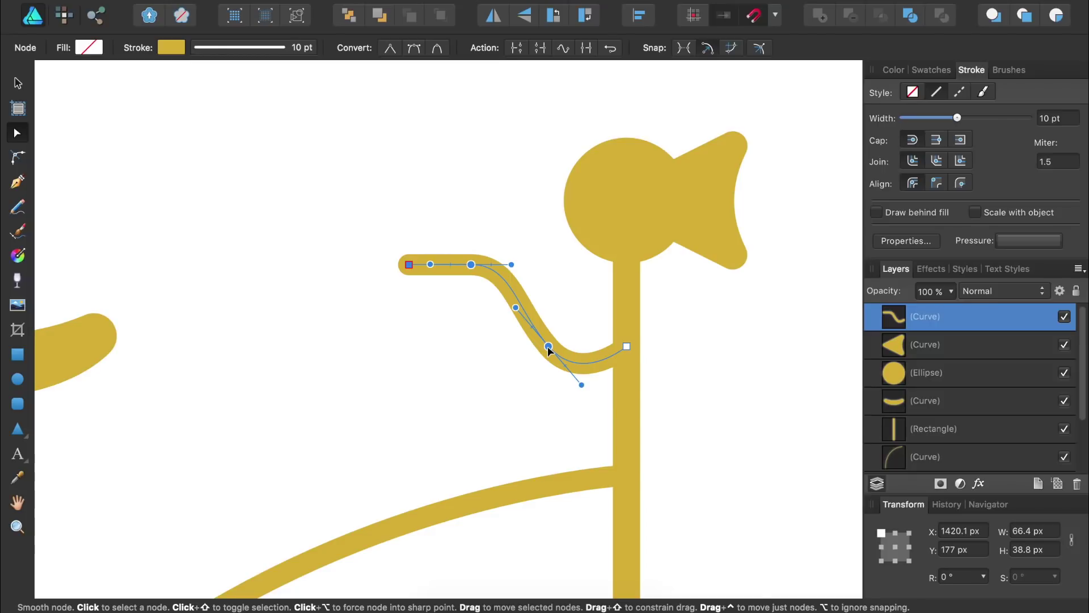
Step: Group all the bicycle's parts, from the handlebar curve down to both spoked wheels, into a single group
key(super+0)
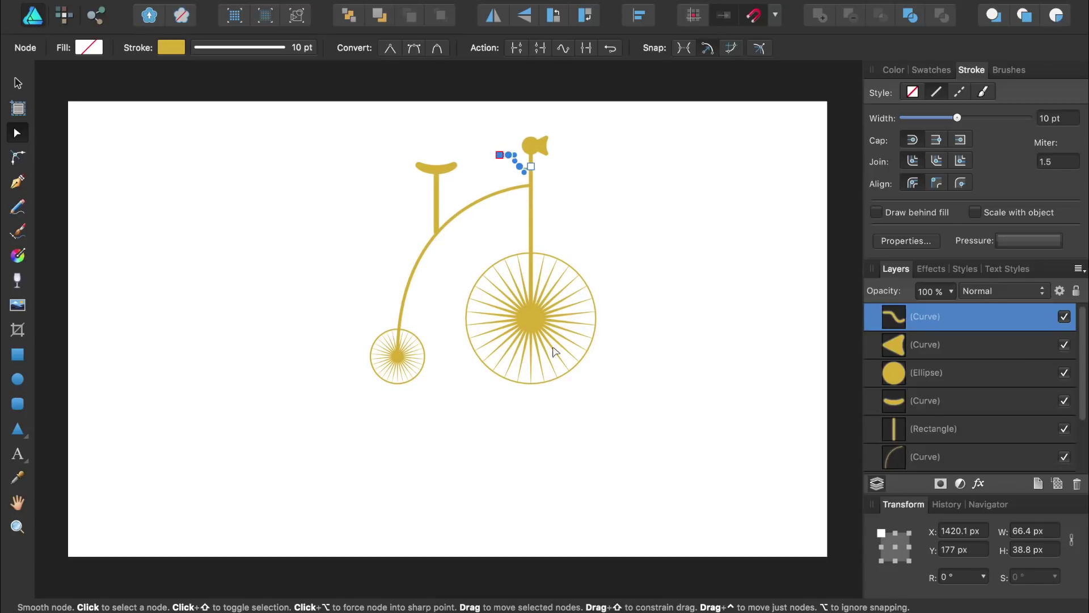
scroll(989, 402, down, 3)
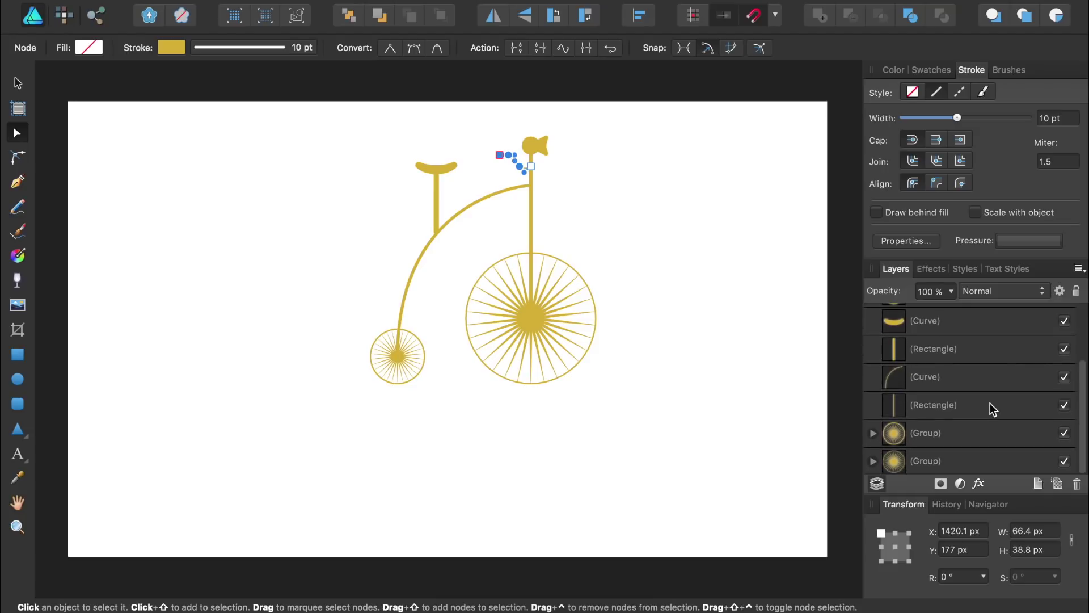
shift+click(961, 462)
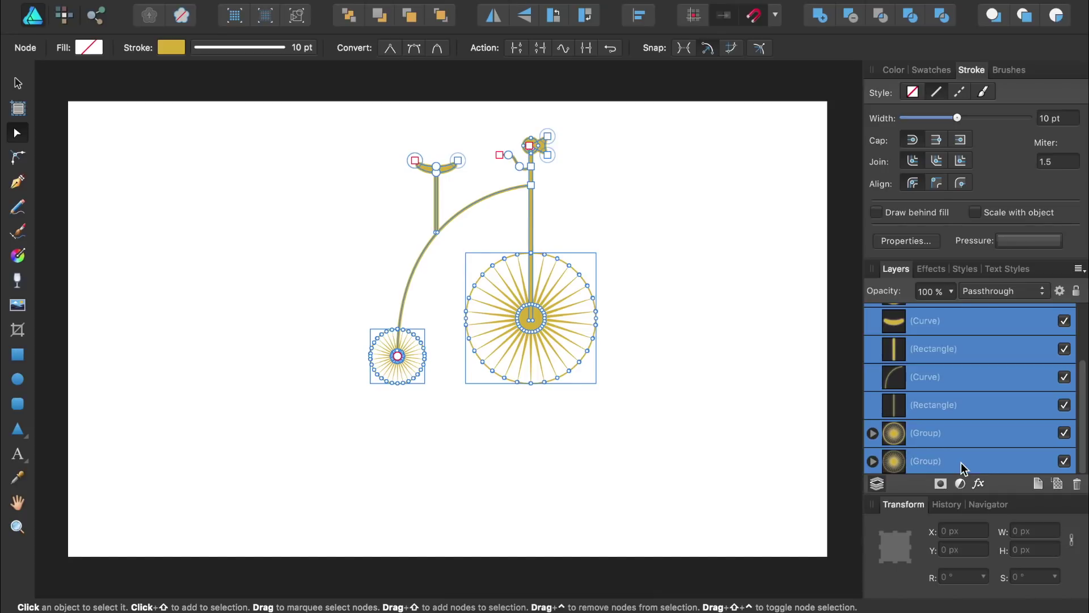
key(super+g)
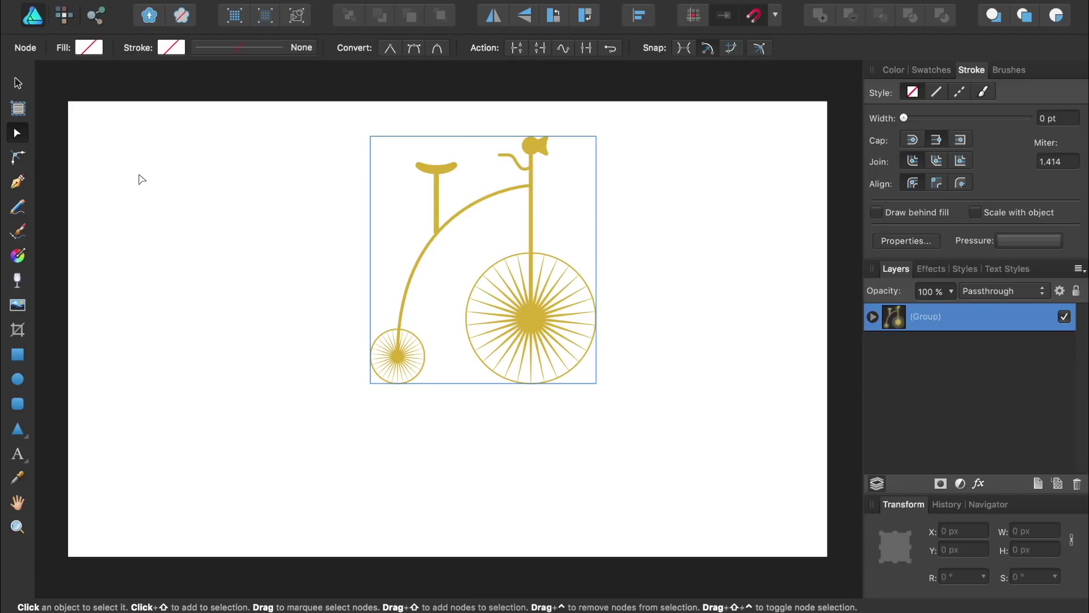
Step: Enlarge the bicycle group proportionally until it nearly fills the page's height and centre it horizontally on the page
click(21, 88)
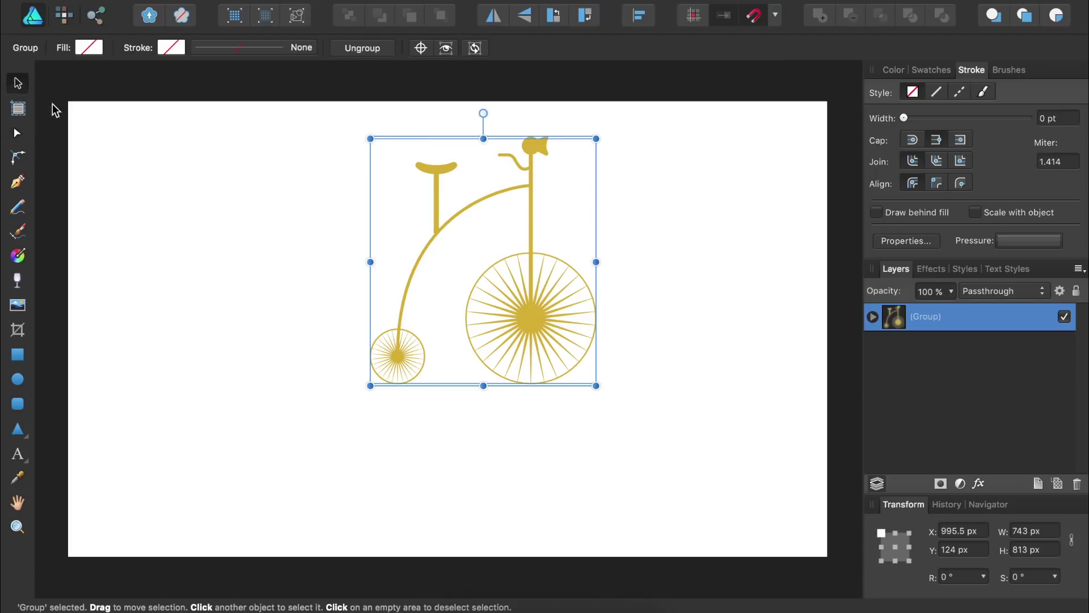
drag(369, 385, 246, 521)
drag(445, 417, 481, 416)
click(692, 422)
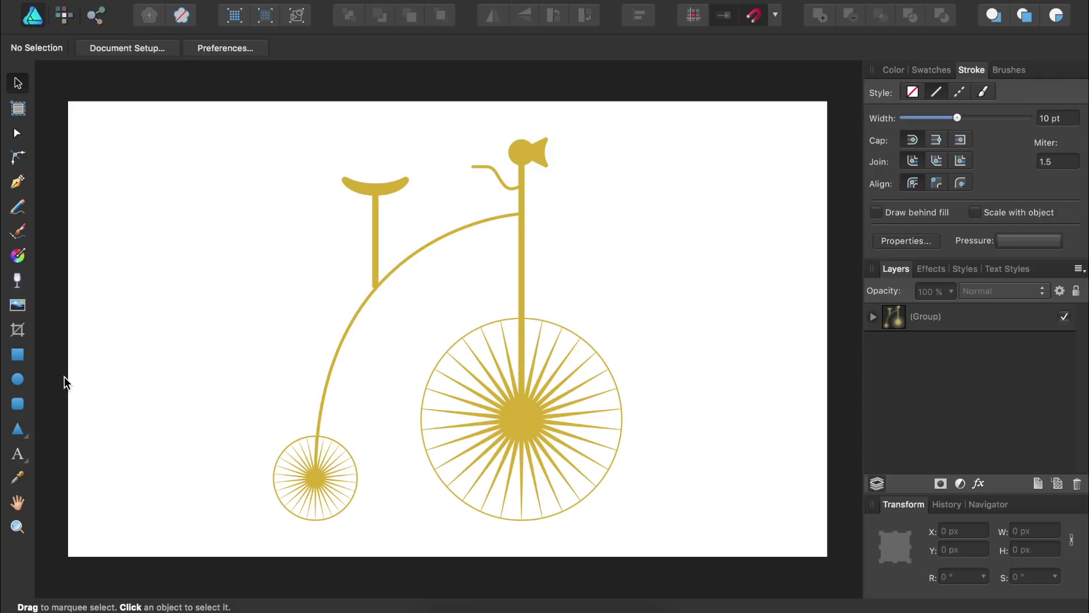
Step: Add a 2500 by 1500 px background rectangle covering the whole page, with black fill and no stroke, behind the bicycle group
click(15, 356)
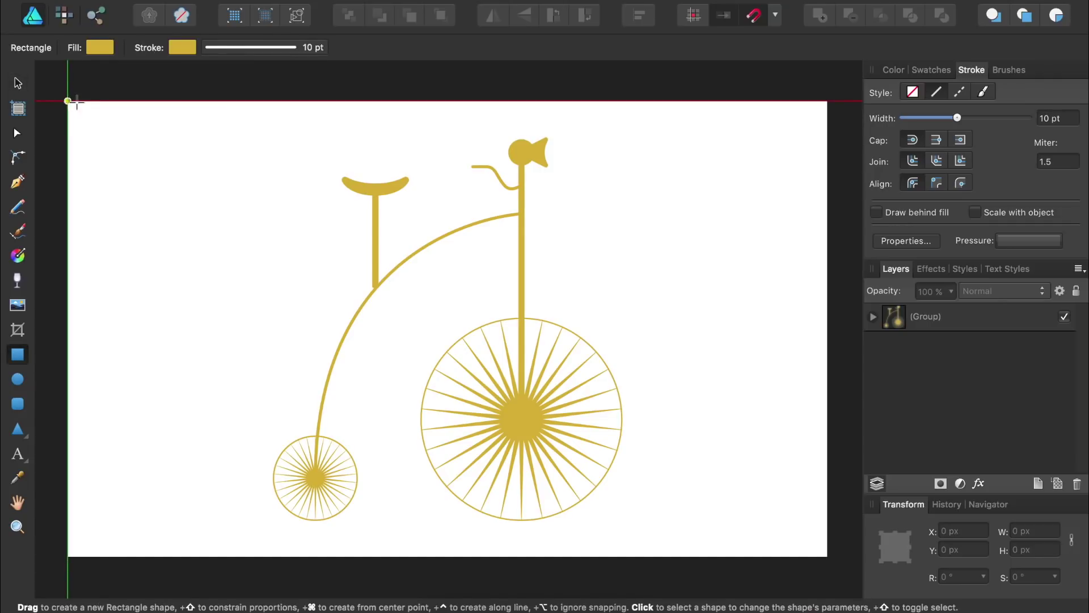
drag(68, 101, 827, 557)
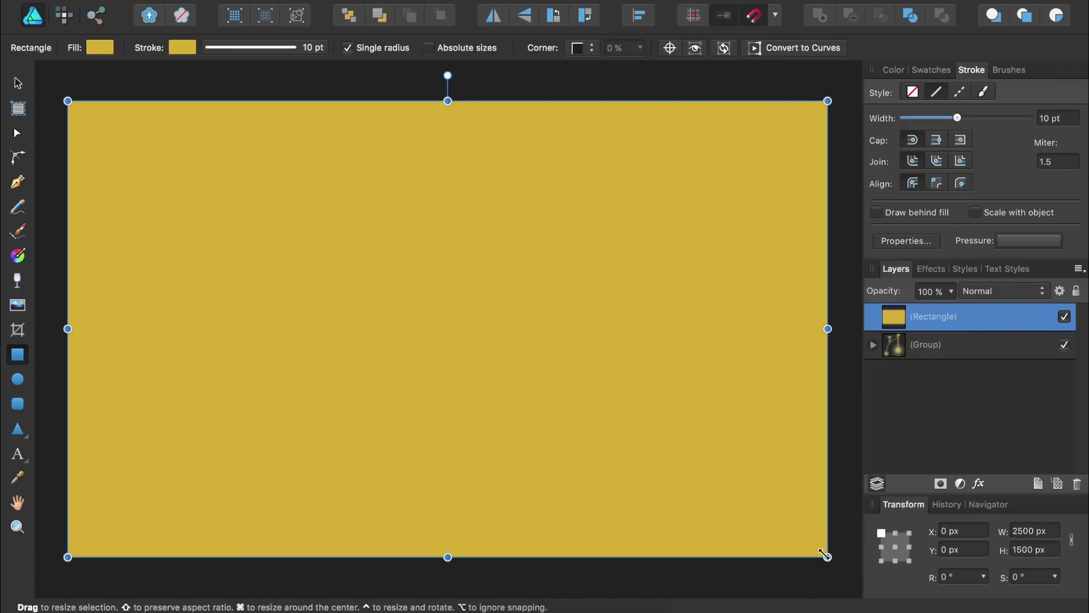
click(890, 73)
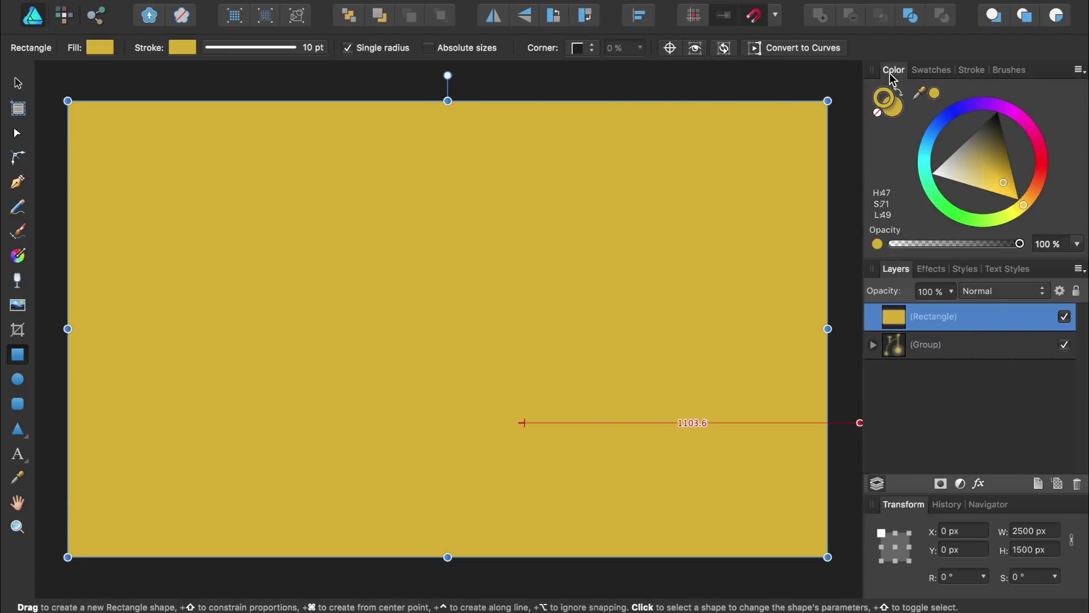
click(878, 113)
click(889, 111)
drag(1003, 182, 1001, 81)
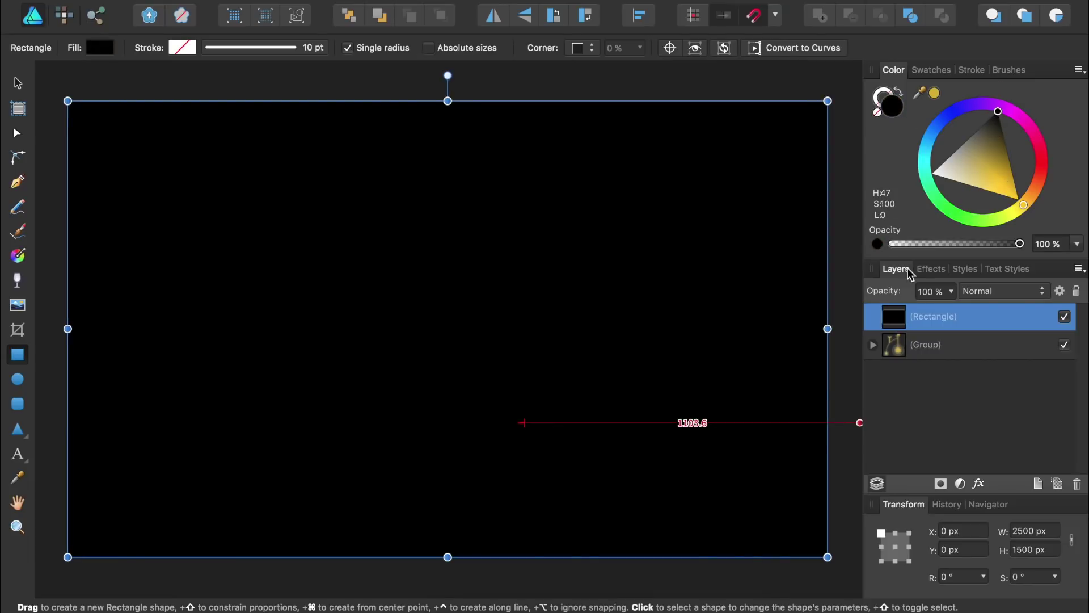
drag(897, 311, 886, 360)
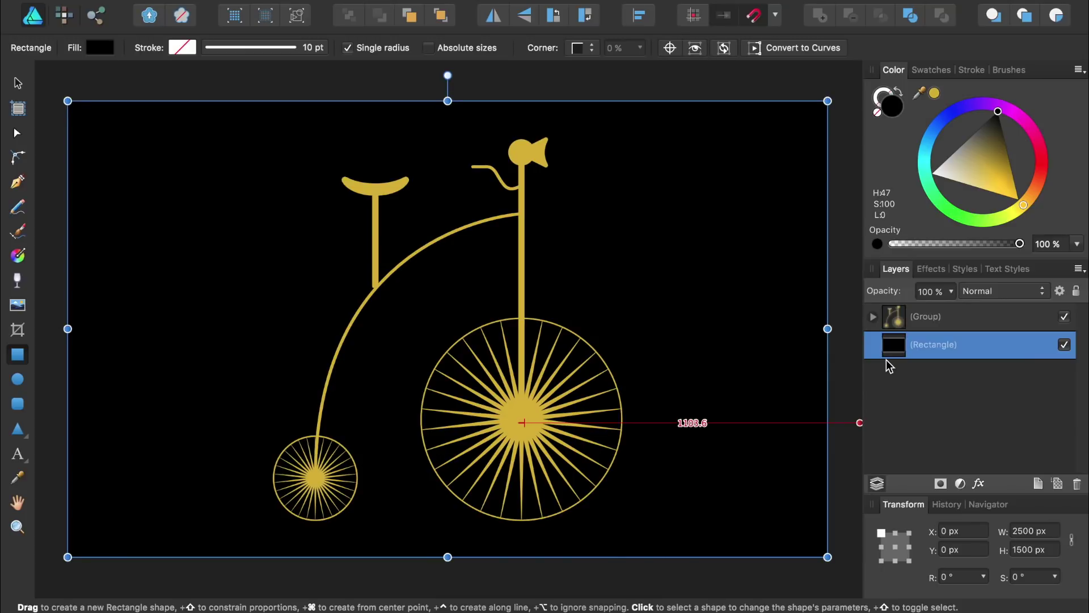
click(887, 360)
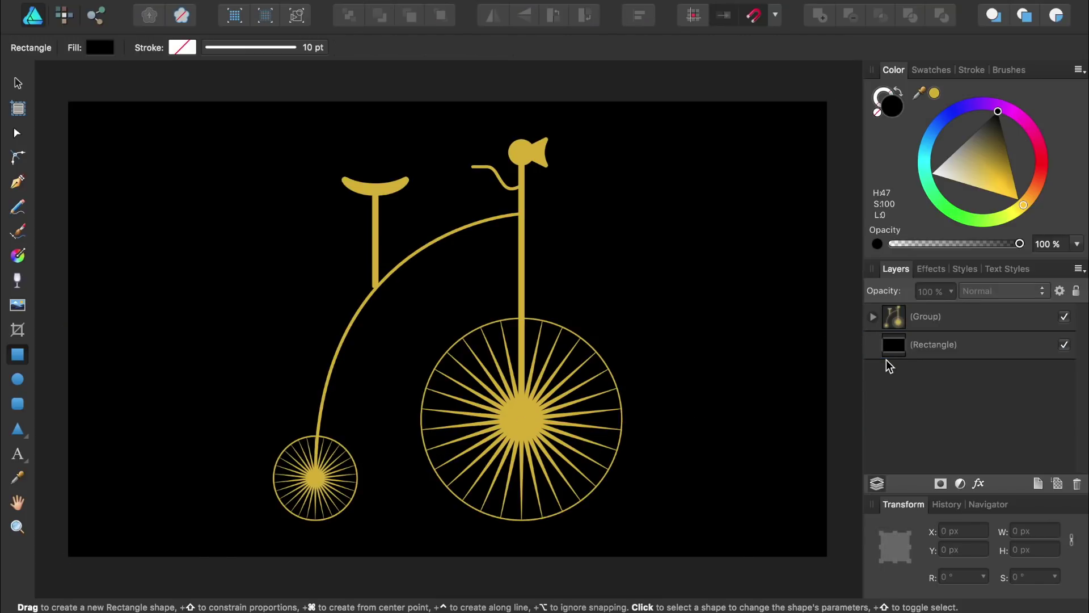
Step: Add a Brightness and Contrast adjustment above the bicycle group with brightness at -8% and contrast raised slightly
click(962, 481)
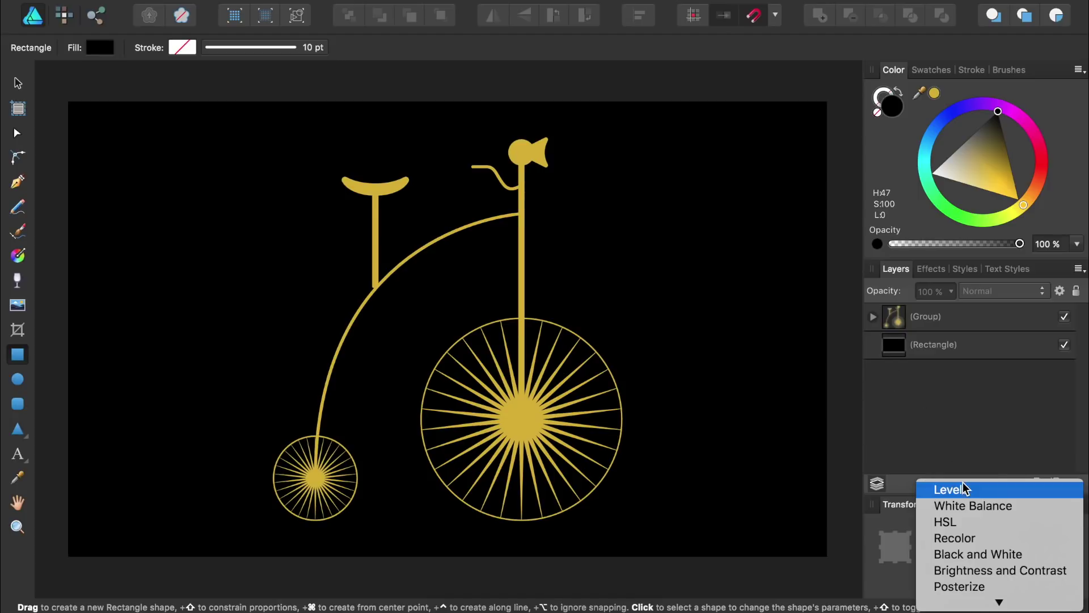
click(975, 571)
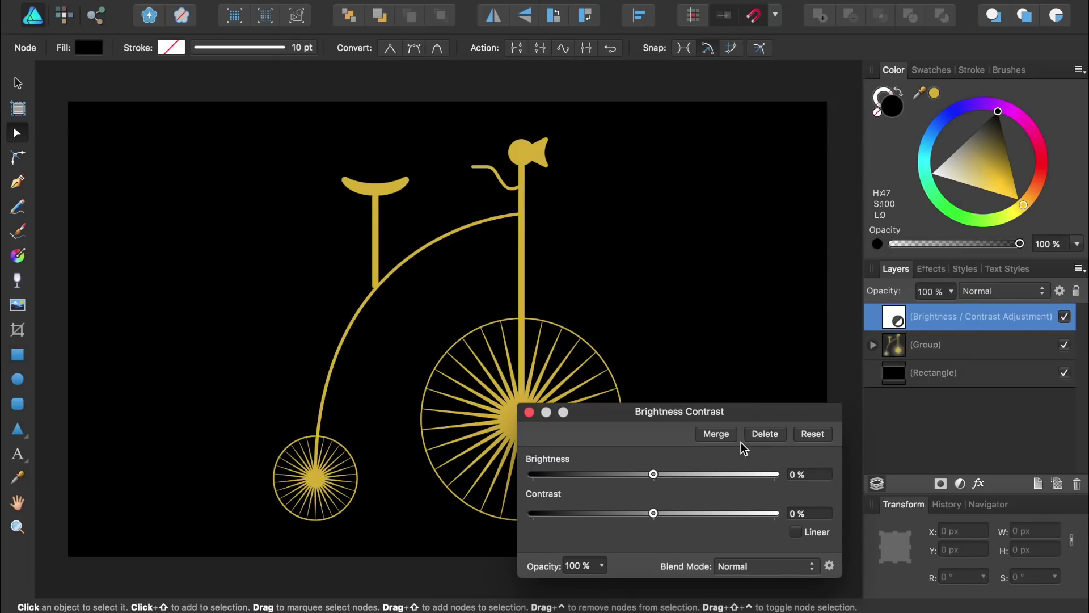
drag(741, 442, 882, 419)
mouse_move(795, 452)
mouse_down()
mouse_move(834, 451)
mouse_move(764, 452)
mouse_move(785, 452)
mouse_up()
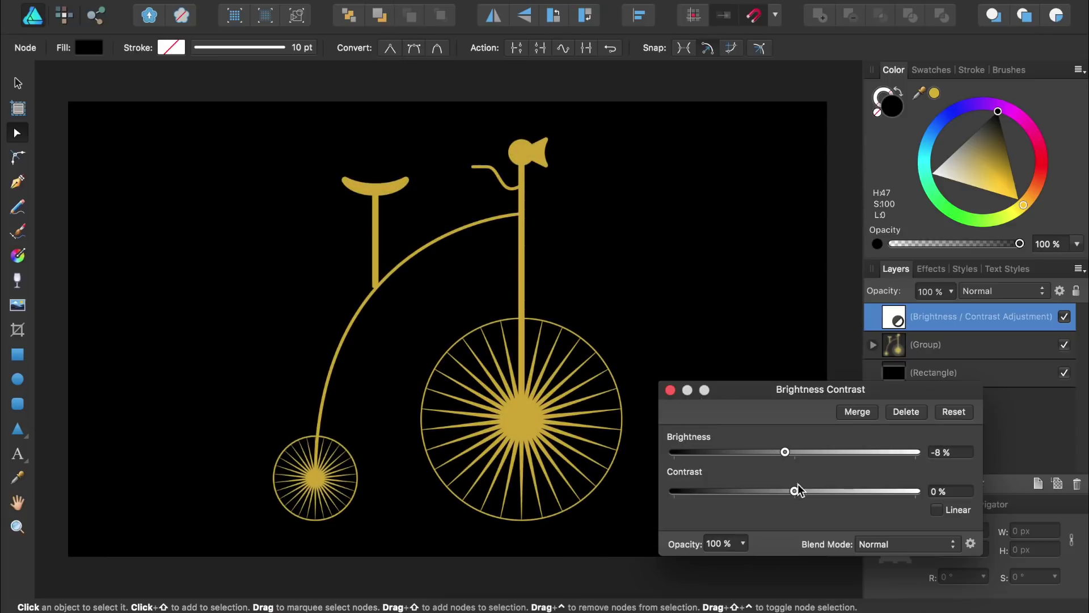
mouse_move(795, 490)
mouse_down()
mouse_move(880, 491)
mouse_move(803, 491)
mouse_up()
click(670, 390)
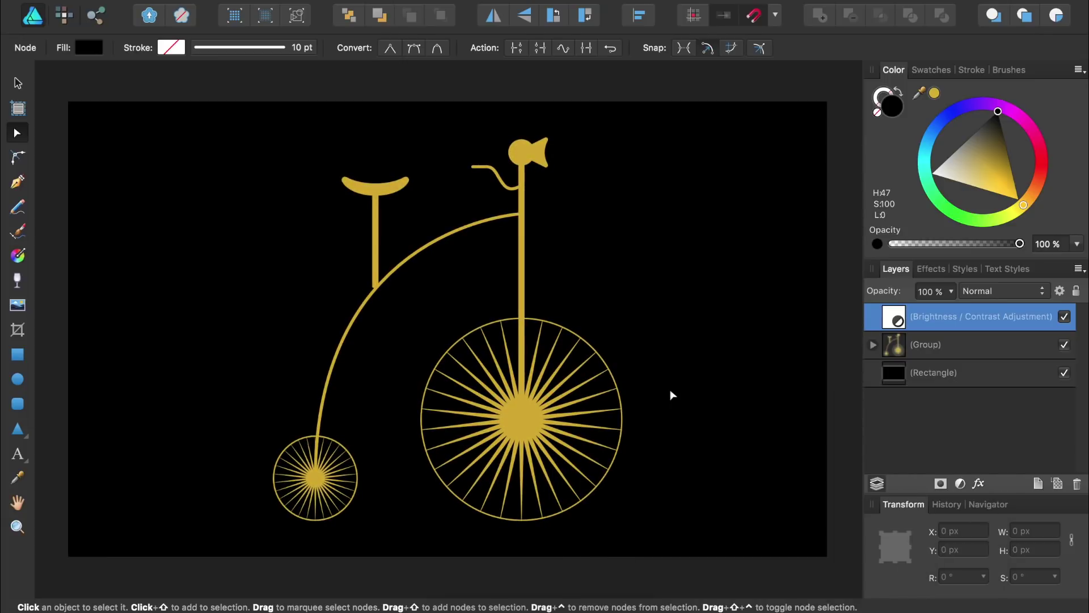